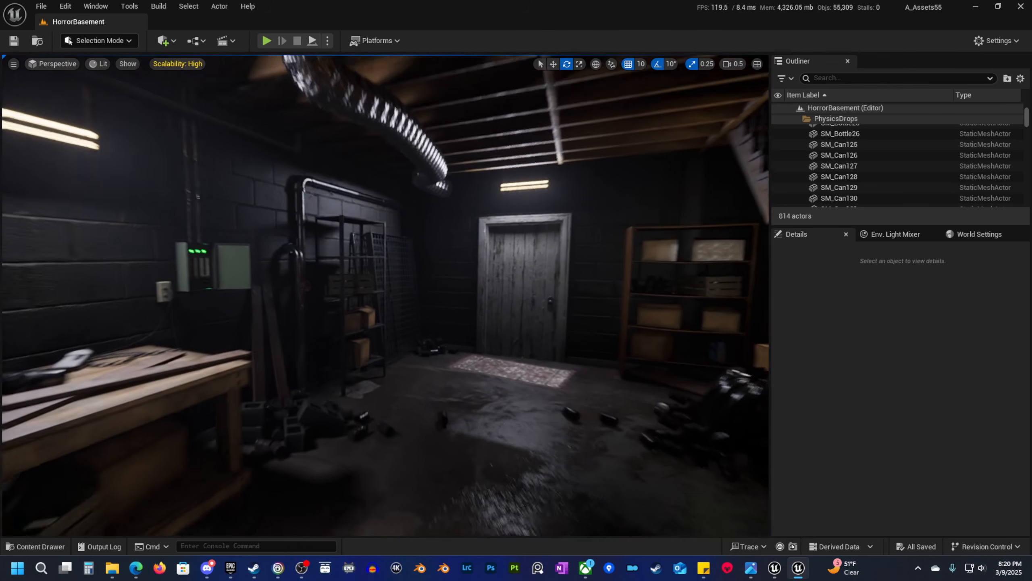
Step: Place the SM_Bottle02 and SM_Bottle03 meshes on the open basement floor in front of the door, spaced slightly apart
right_click_drag(385, 295, 557, 281)
right_click_drag(443, 407, 443, 411)
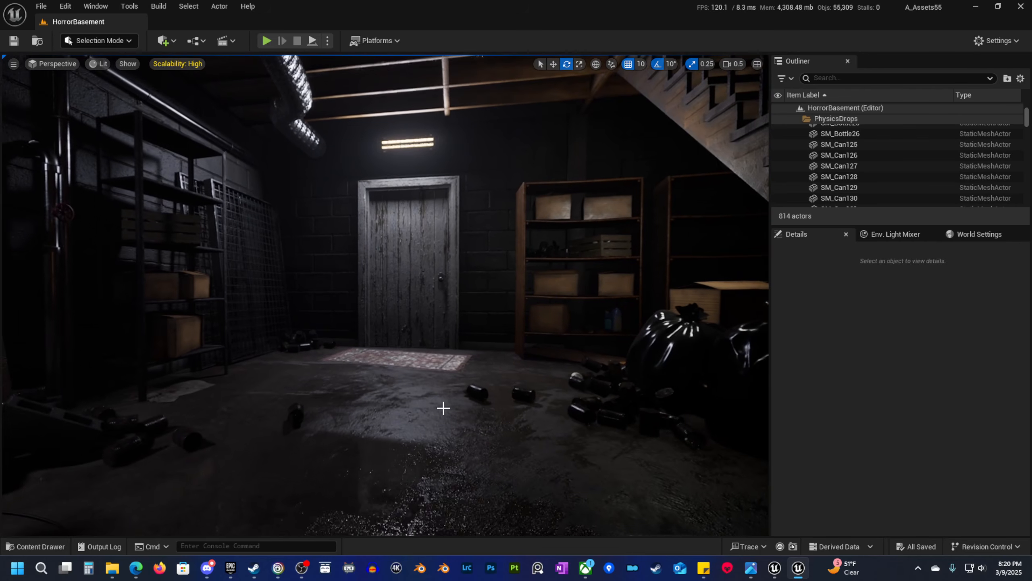
right_click_drag(498, 455, 457, 406)
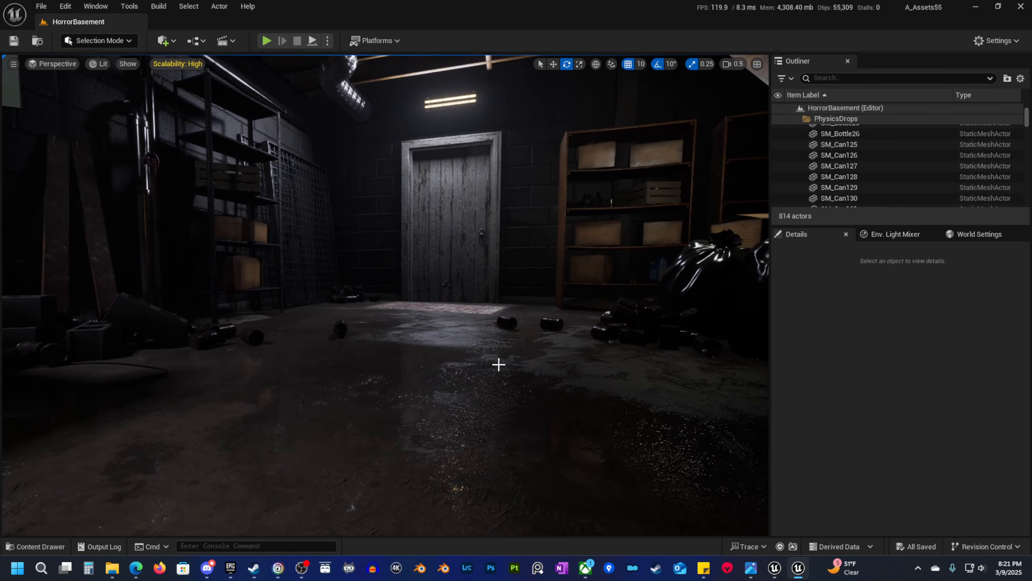
mouse_move(499, 365)
right_mouse_down()
mouse_move(511, 366)
mouse_move(494, 384)
right_mouse_up()
scroll(499, 364, "down", 2)
key("w")
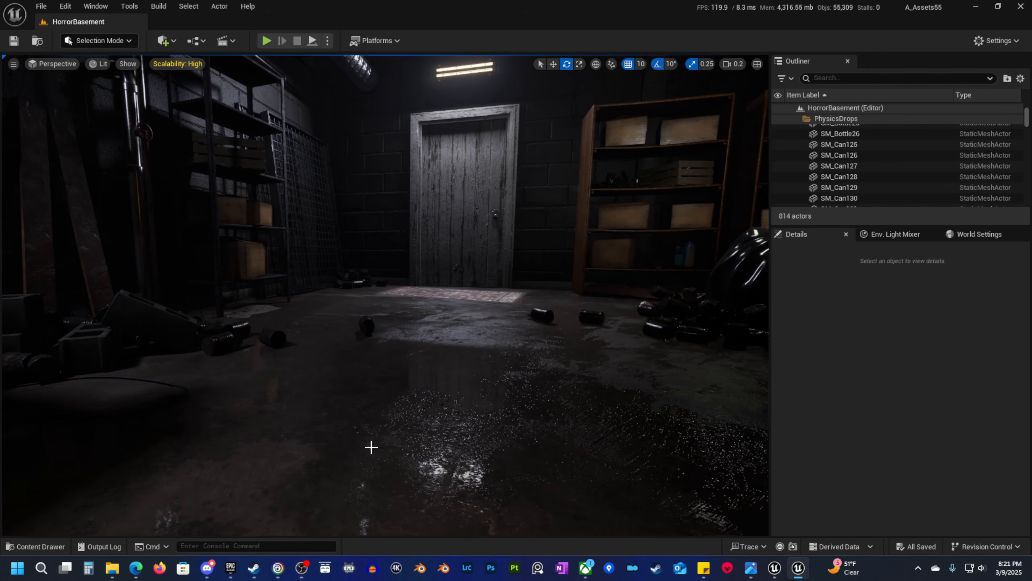
left_click(39, 546)
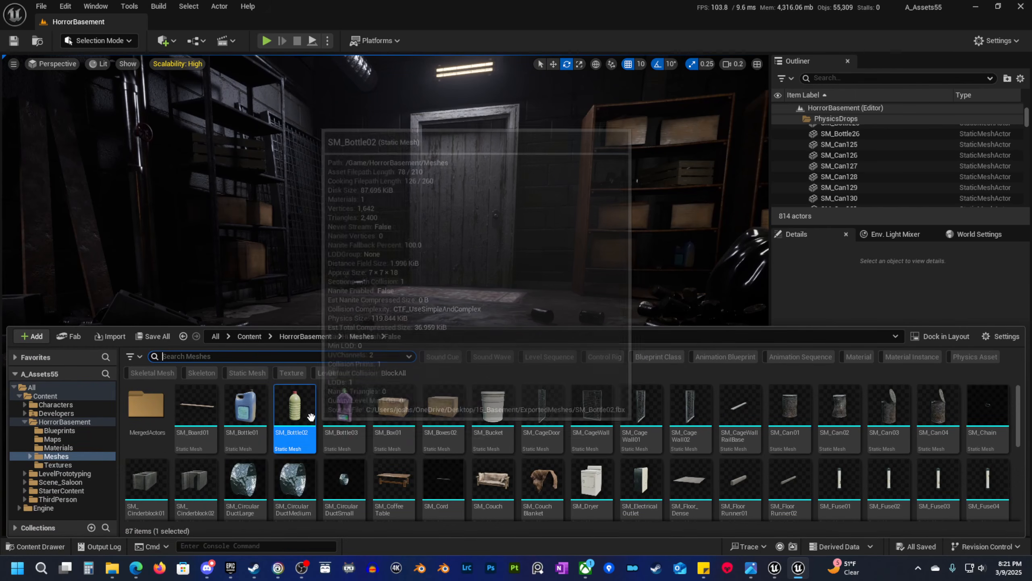
left_click(343, 409, "ctrl")
left_click_drag(304, 414, 523, 488)
left_click(401, 466)
key("w")
Step: Place the four can meshes SM_Can01 to SM_Can04 on the floor beside the two bottles
left_click(39, 546)
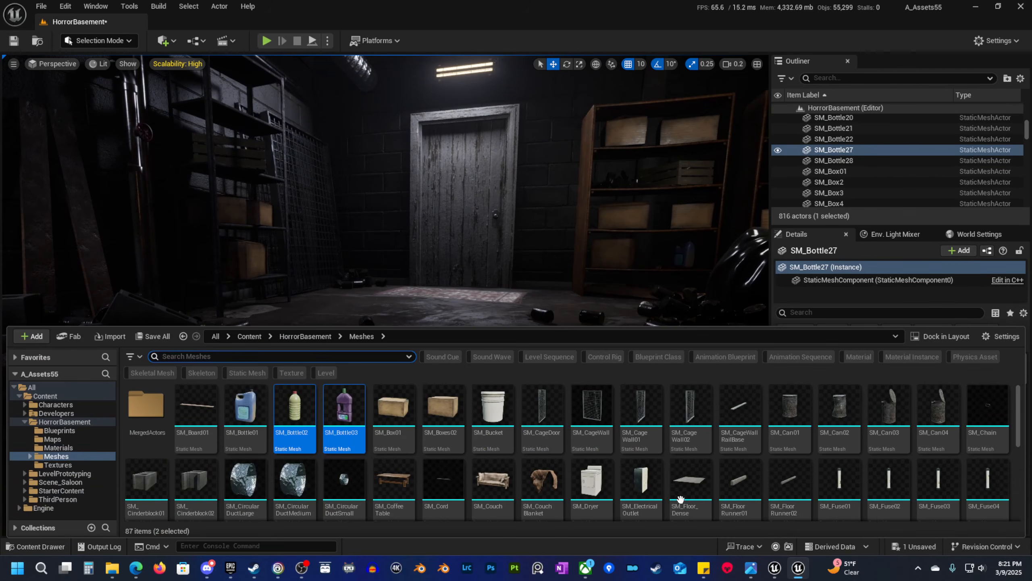
left_click(790, 406)
left_click(924, 421, "shift")
left_click_drag(797, 417, 316, 500)
right_click_drag(380, 484, 342, 531)
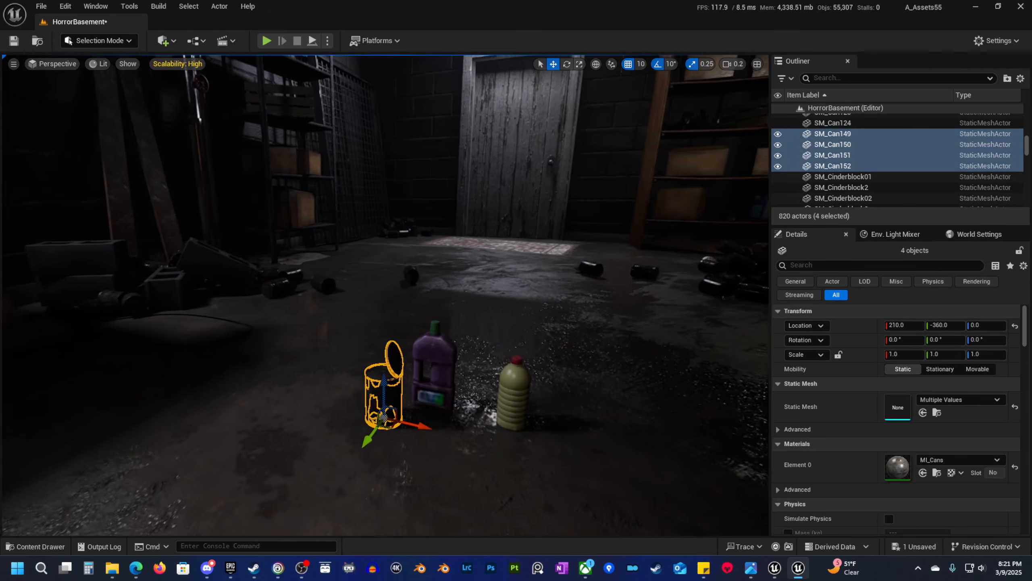
Step: Spread the stacked cans: SM_Can04 to X 230, SM_Can01 to X 250, SM_Can03 to X 220, Y -350; disable position grid snapping
left_click(390, 407)
left_click_drag(396, 419, 496, 447)
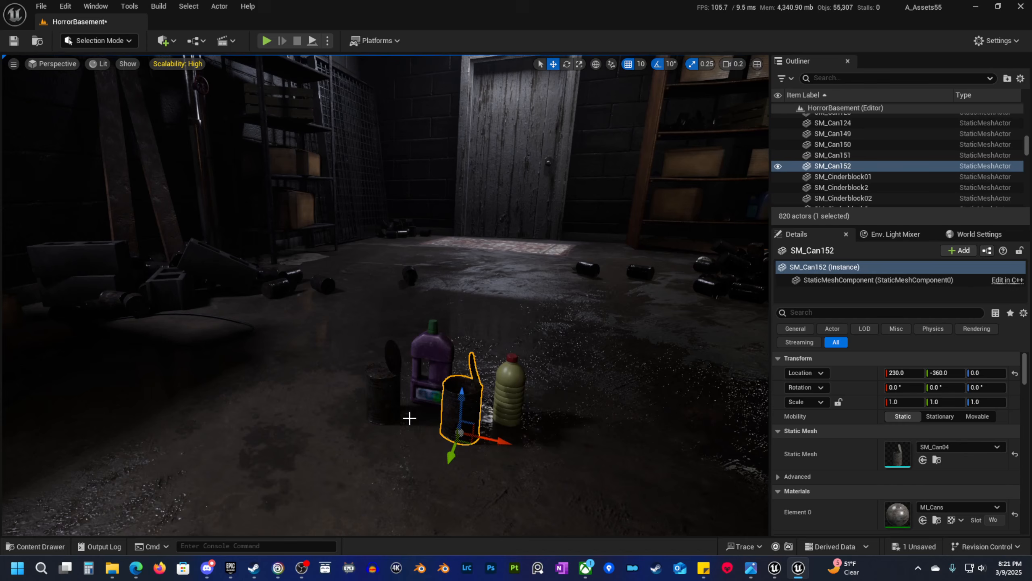
left_click(380, 394)
left_click_drag(433, 431, 584, 457)
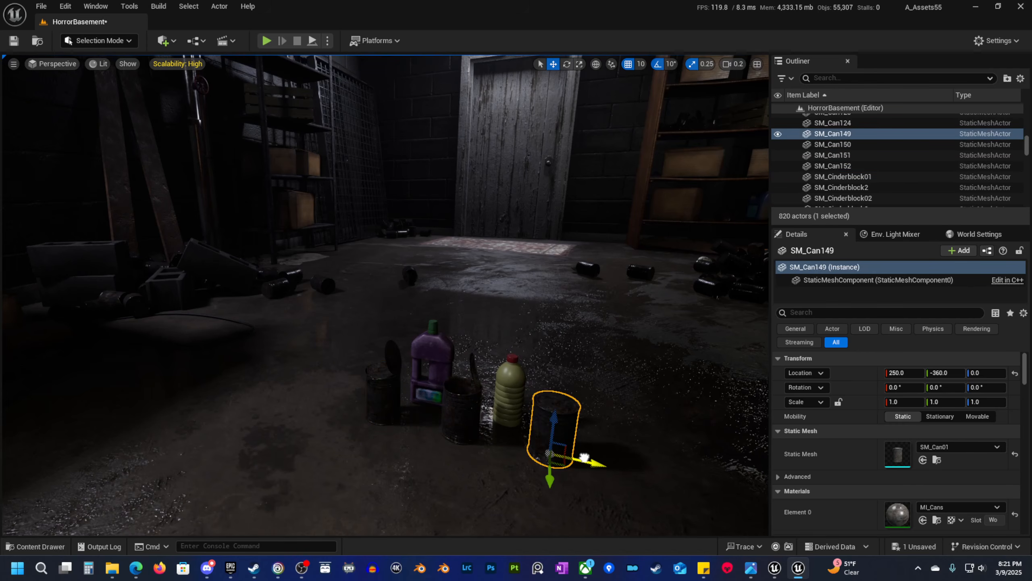
left_click(386, 395)
left_click_drag(393, 429, 411, 477)
right_click_drag(403, 478, 511, 443)
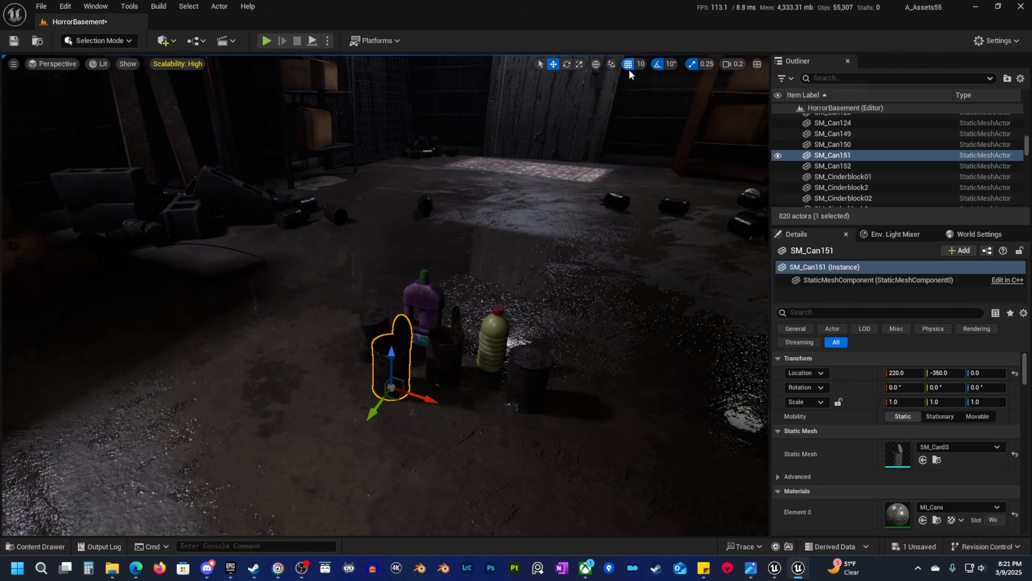
key("w")
right_click_drag(517, 235, 493, 367)
Step: Open the yellow bottle's mesh asset, show its simple collision to check the shape, and close the asset
left_click(453, 330)
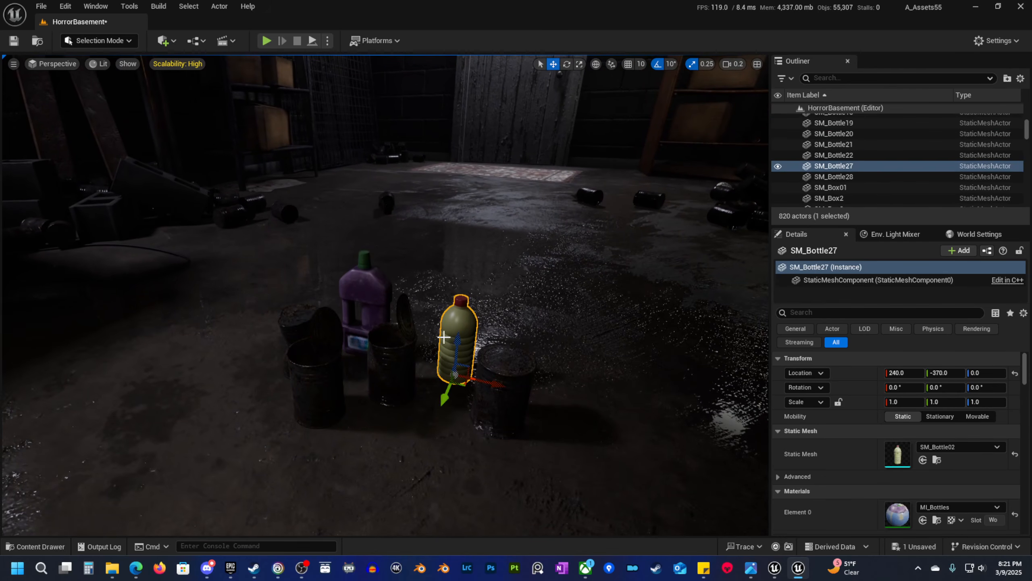
right_click(457, 321)
left_click(506, 262)
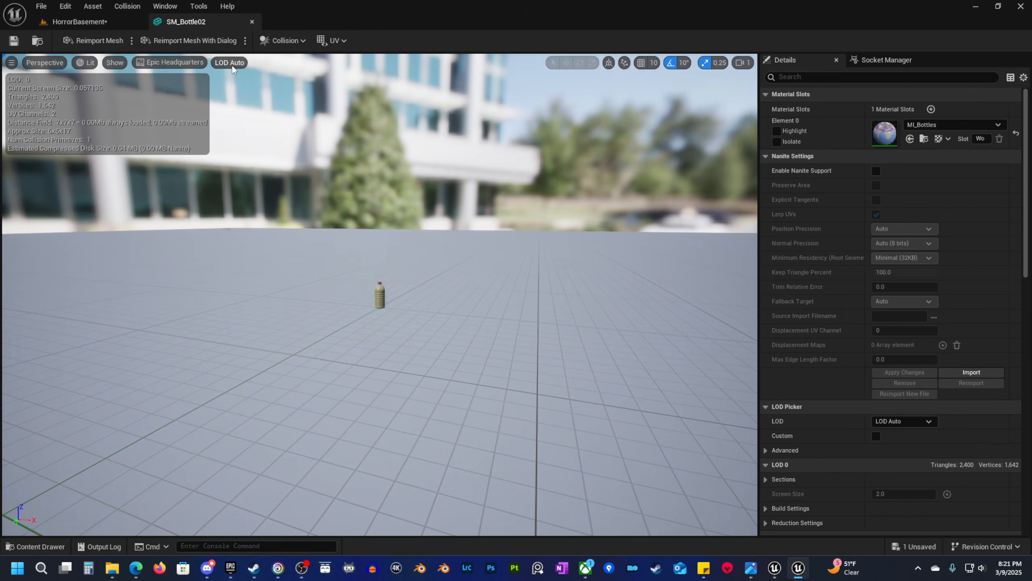
left_click(114, 65)
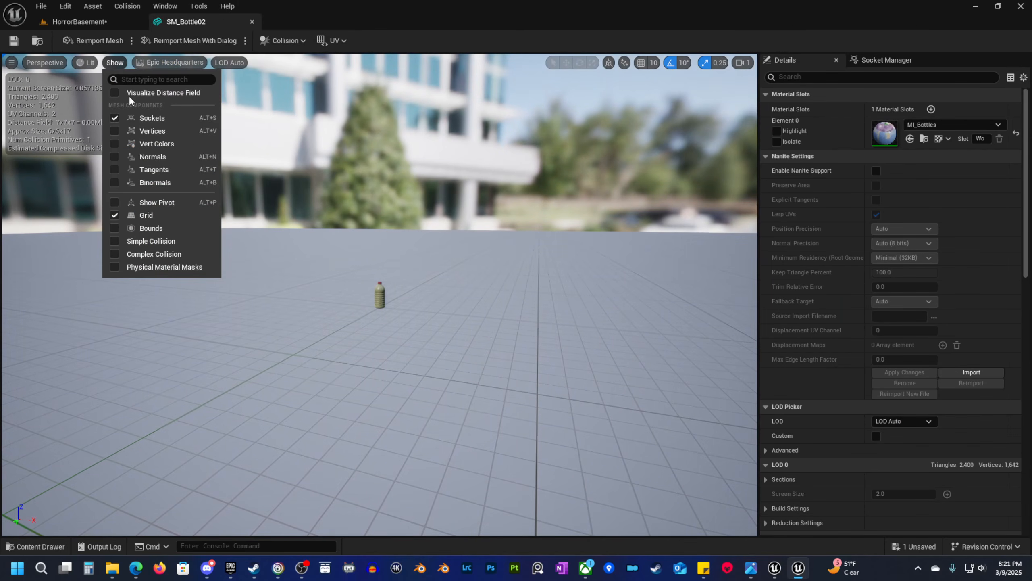
left_click(113, 241)
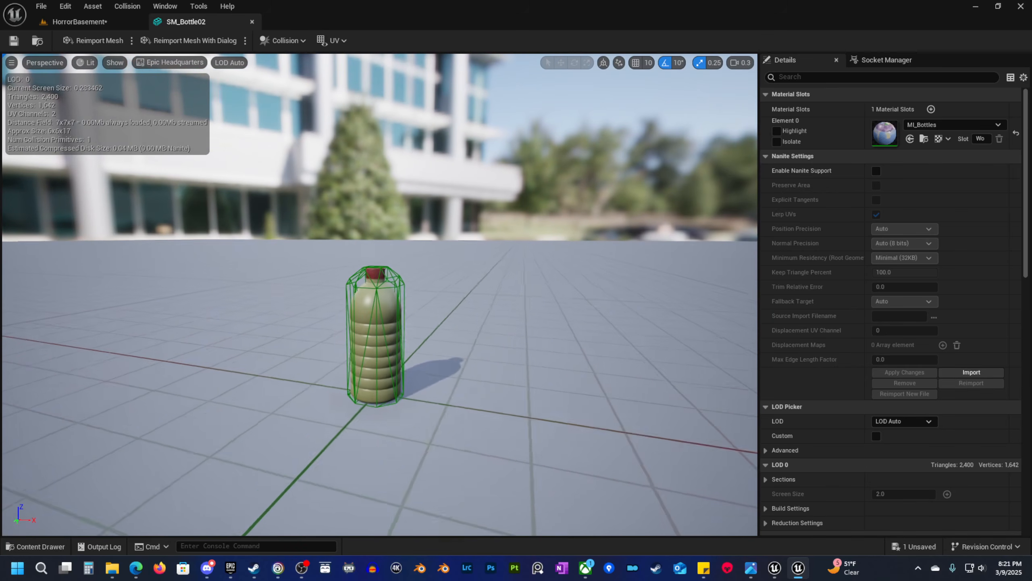
left_click(252, 22)
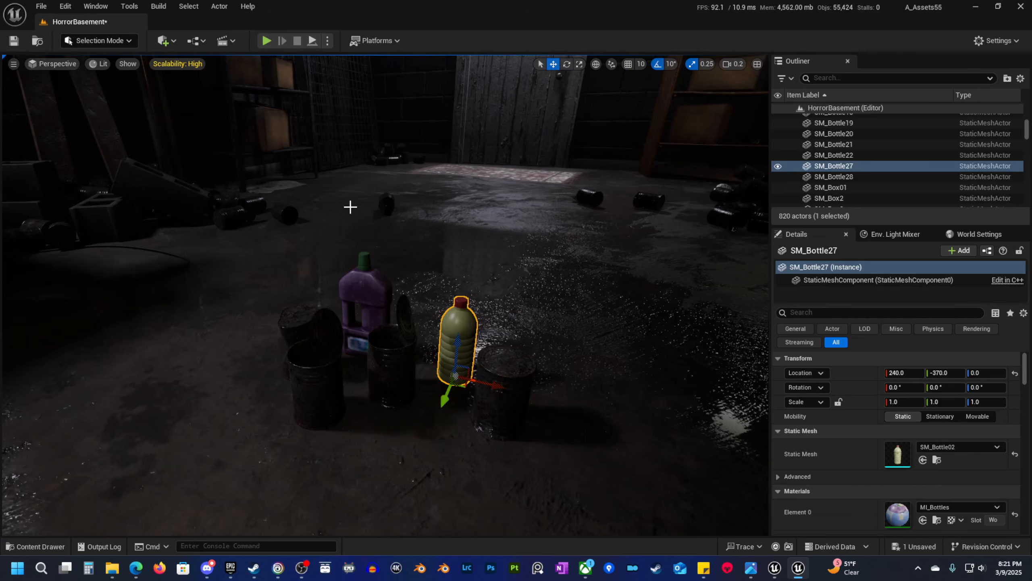
left_click(451, 384)
key("s")
right_click_drag(450, 384, 476, 384)
left_click(480, 252)
left_click(385, 399)
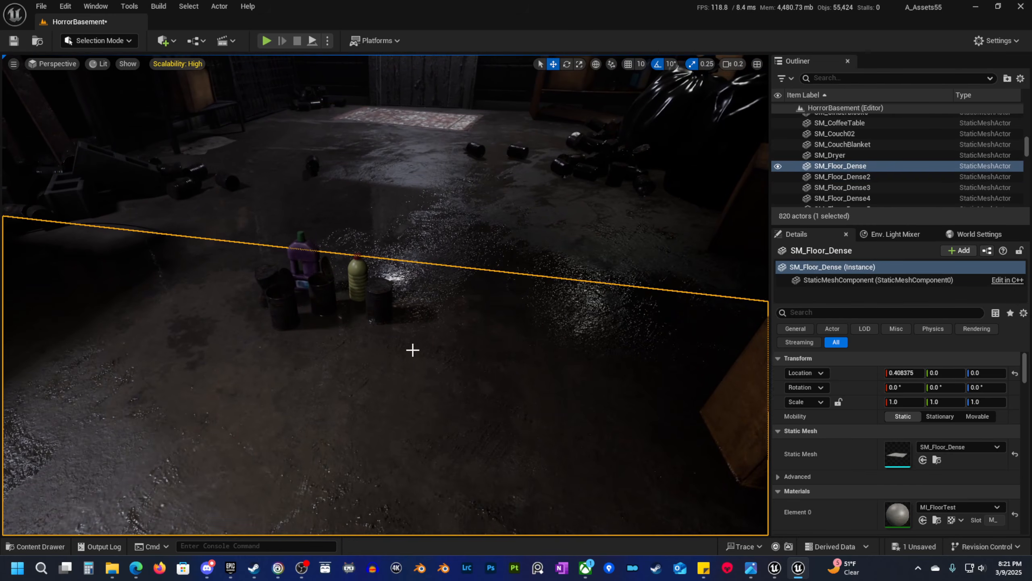
mouse_move(413, 350)
right_mouse_down()
mouse_move(379, 329)
mouse_move(430, 340)
mouse_move(420, 337)
right_mouse_up()
key("w")
Step: Select the two new bottles and four new cans and raise them together to a height of about 49
left_click(309, 324)
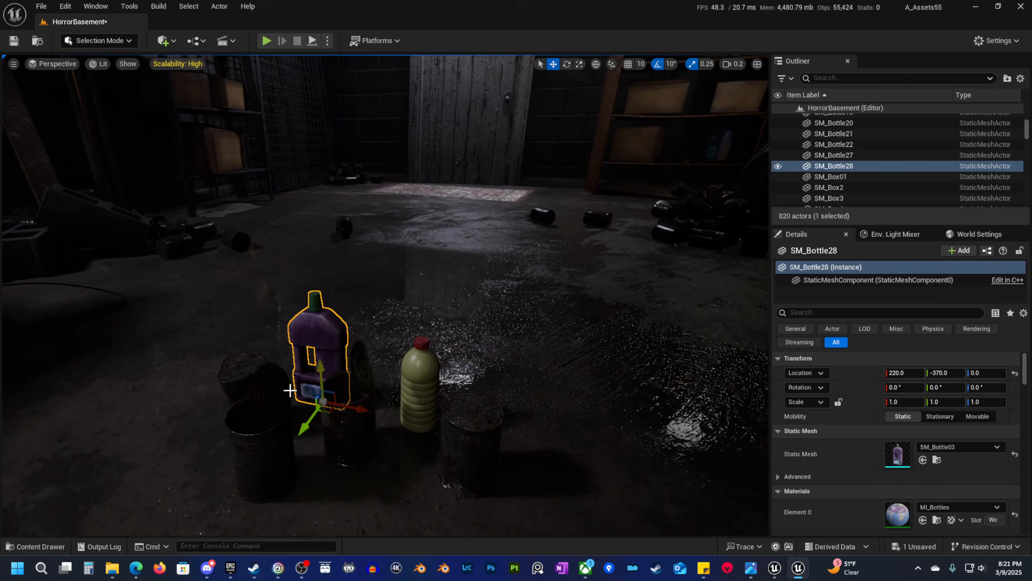
left_click(243, 371, "shift")
left_click(266, 427, "shift")
left_click(357, 423, "shift")
left_click(418, 406, "shift")
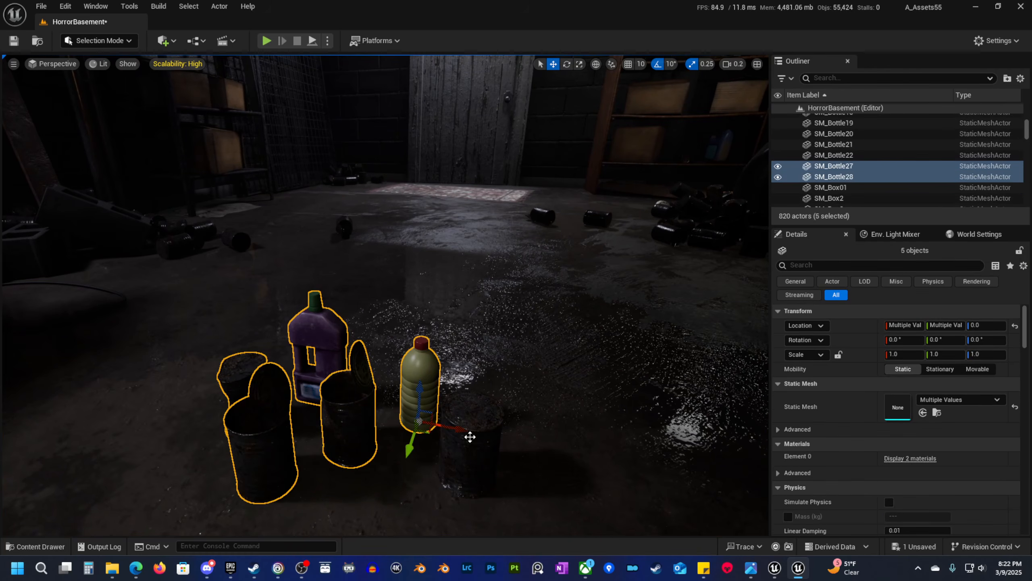
left_click(469, 436, "shift")
key("s")
right_click_drag(435, 420, 451, 419)
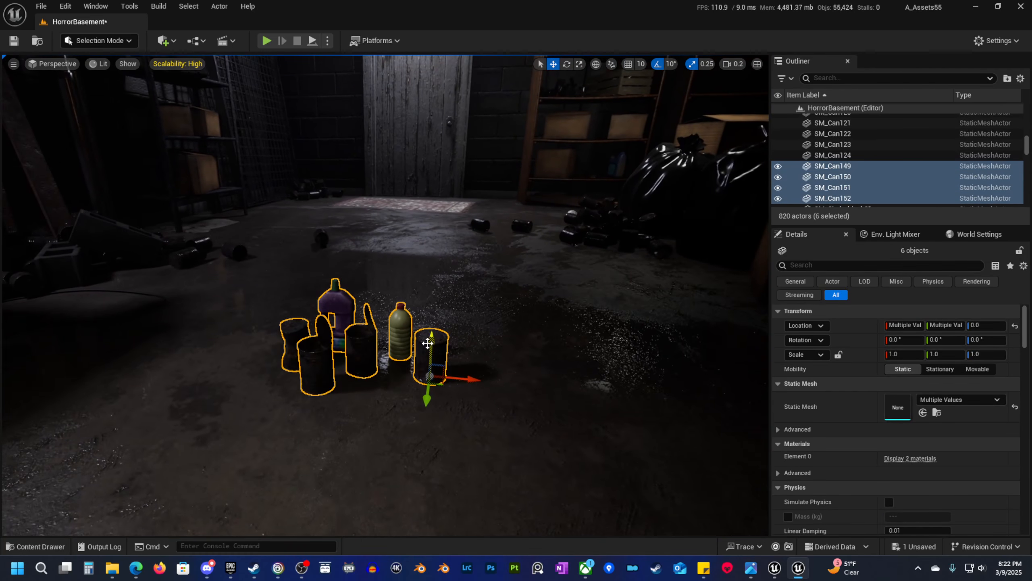
left_click_drag(429, 345, 455, 156)
key("e")
mouse_move(455, 157)
right_mouse_down()
mouse_move(468, 158)
mouse_move(457, 158)
right_mouse_up()
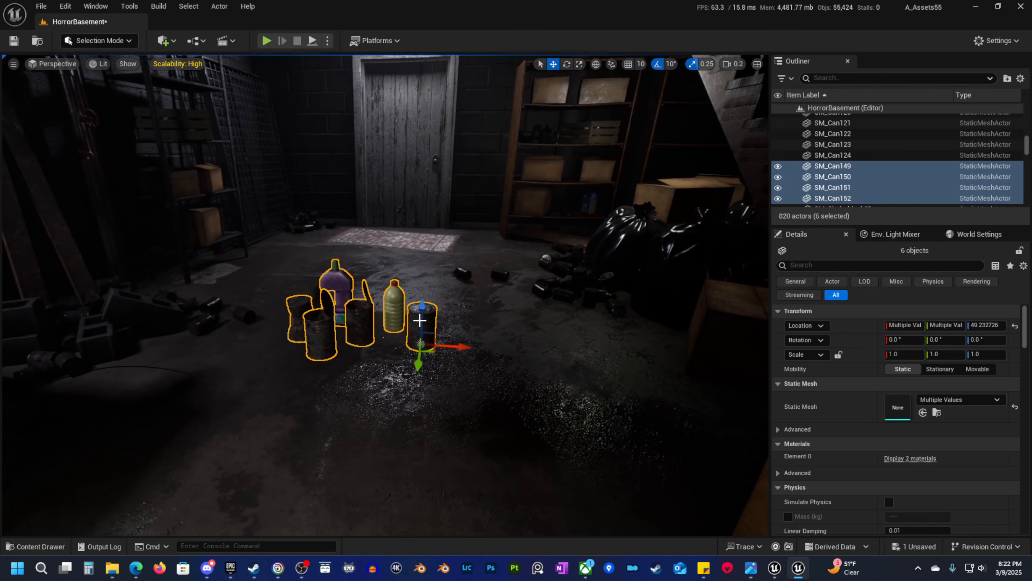
Step: Duplicate the six selected props as a set below the originals and rotate the copies 160° about the vertical axis
mouse_move(428, 307)
left_mouse_down()
mouse_move(433, 232)
mouse_move(421, 306)
left_mouse_up()
key("e")
left_click_drag(393, 361, 318, 361)
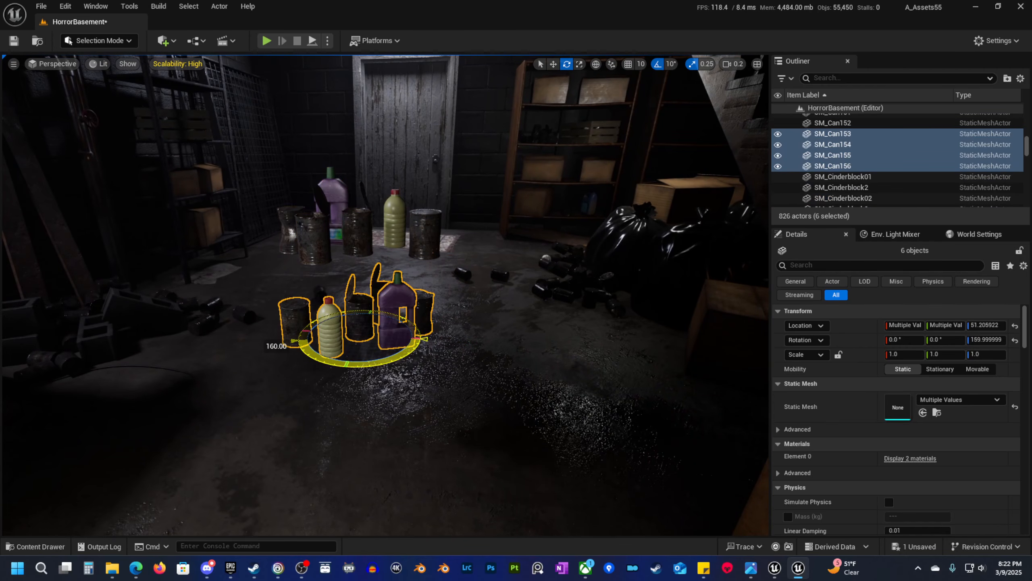
Step: Duplicate the rotated set of six props straight up to a height of about 114
key("w")
left_click_drag(359, 302, 352, 78, "alt")
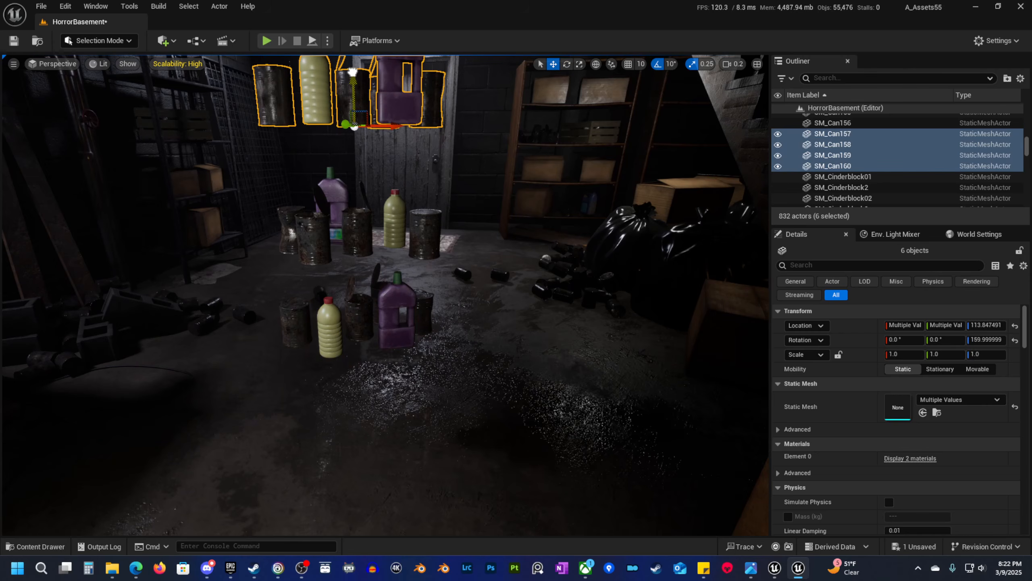
right_click_drag(353, 82, 356, 60)
Step: Select all 18 bottles and cans in the three stacked sets and enable Simulate Physics on them
key("w")
right_click_drag(345, 265, 328, 255)
left_click(345, 251, "shift")
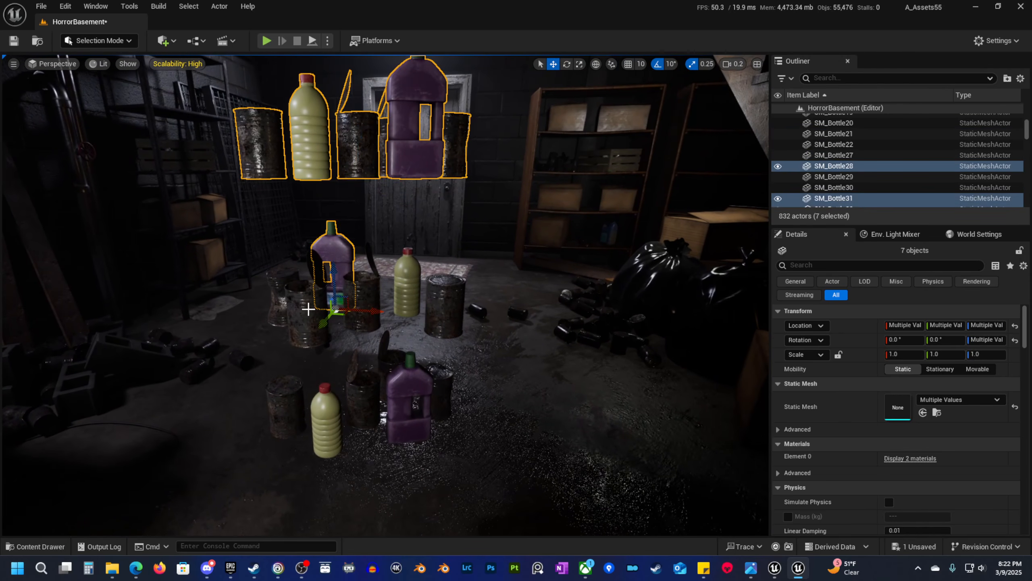
left_click(310, 311, "shift")
left_click(280, 298, "shift")
left_click(363, 302, "shift")
left_click(406, 284, "shift")
left_click(439, 320, "shift")
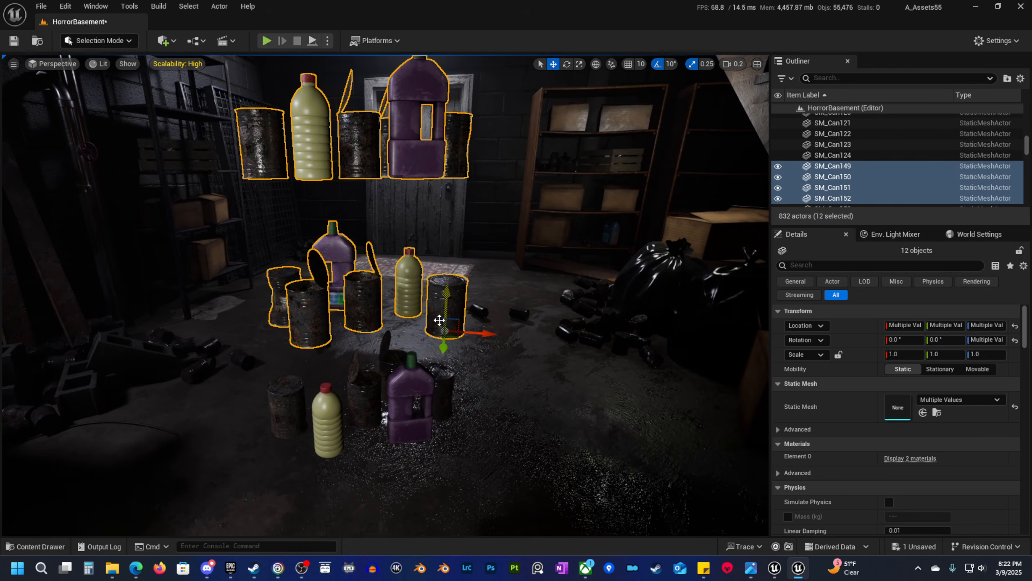
left_click(443, 384, "shift")
left_click(404, 385, "shift")
left_click(386, 363, "shift")
left_click(363, 394, "shift")
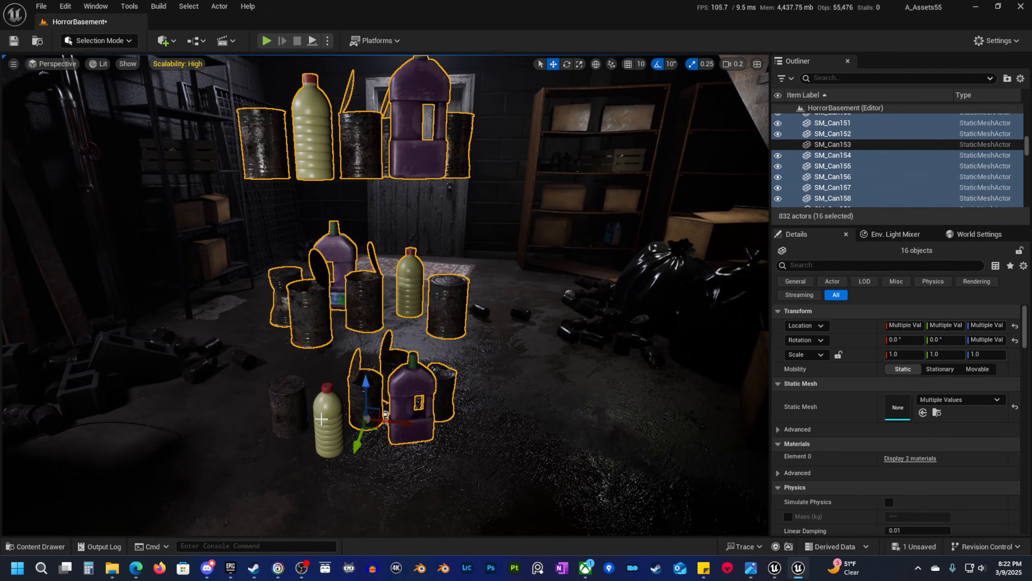
left_click(327, 413, "shift")
left_click(279, 404, "shift")
key("f")
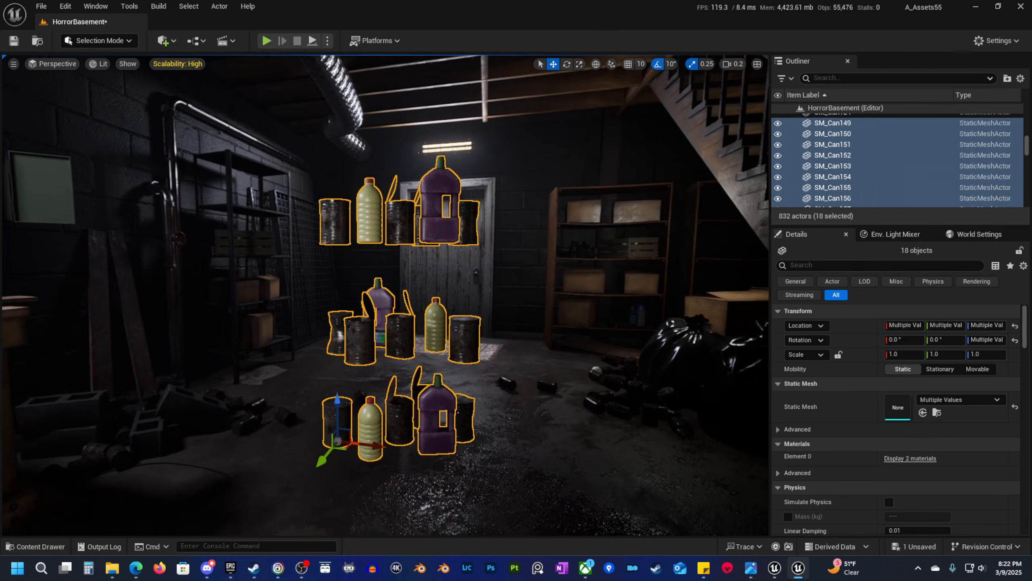
key("w")
right_click_drag(530, 428, 589, 435)
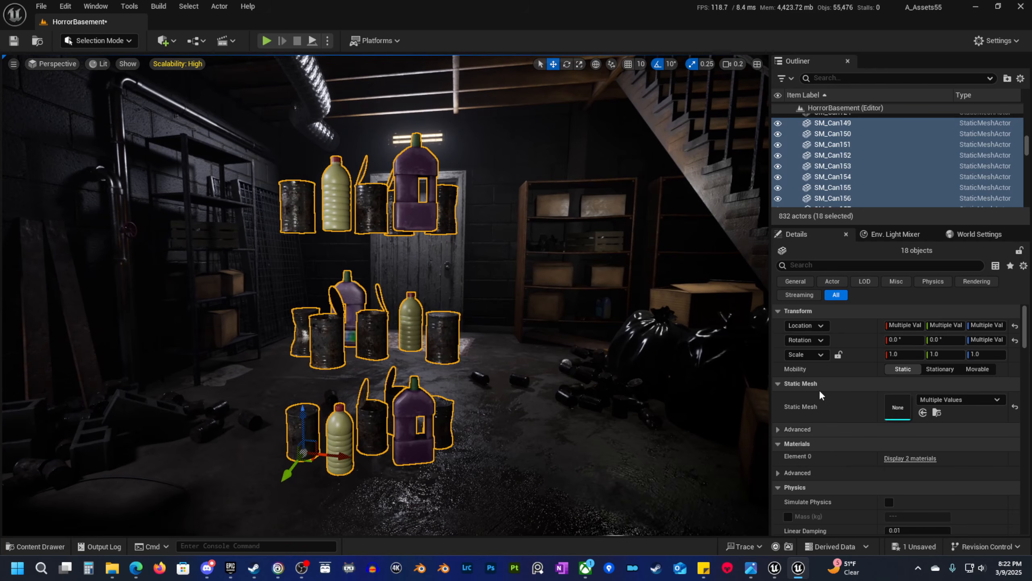
left_click(822, 265)
type("sim")
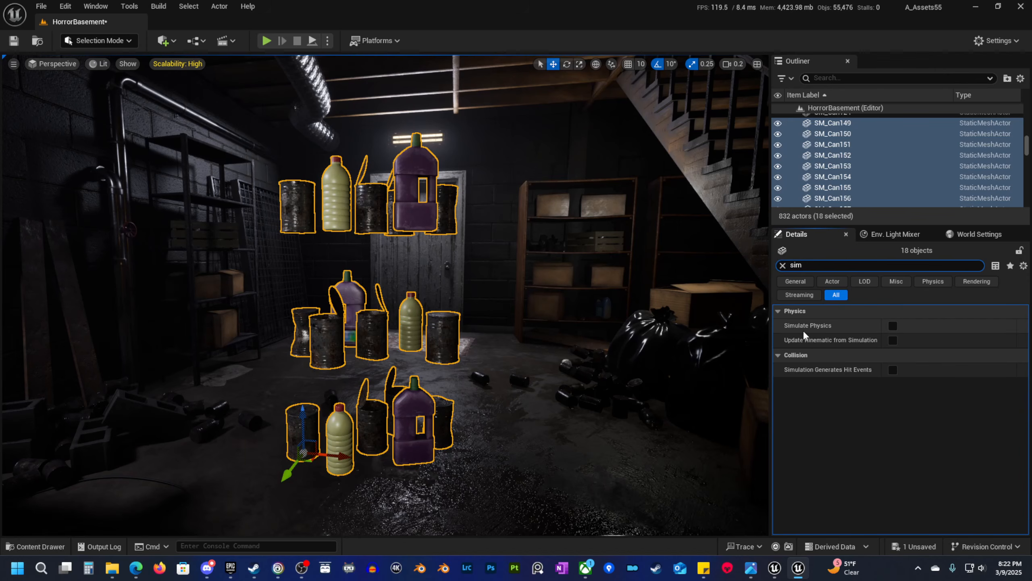
left_click(892, 326)
Step: Run the level in Simulate mode, examine how the props land on the floor, and stop the simulation
right_click_drag(465, 393, 473, 389)
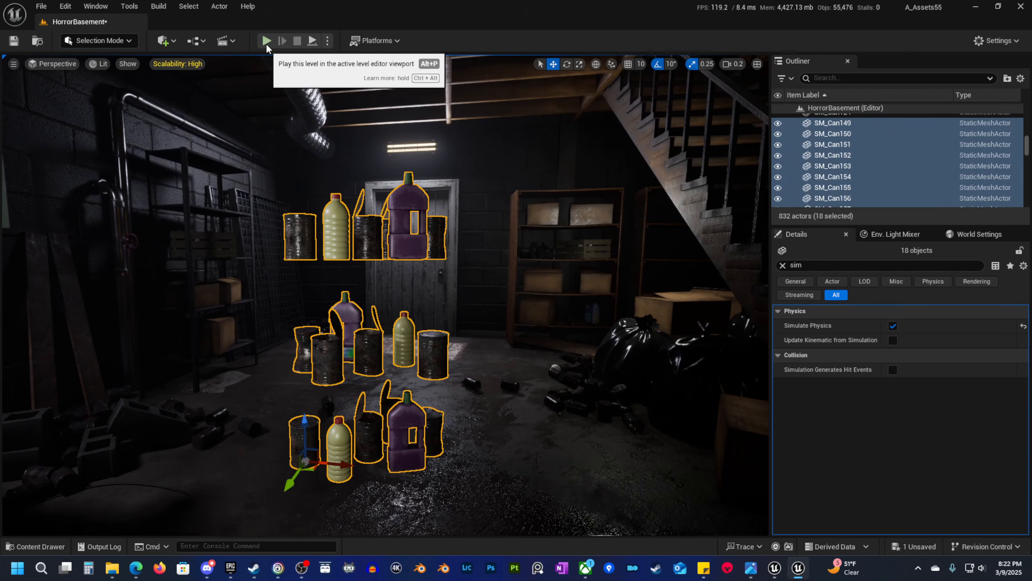
left_click(328, 41)
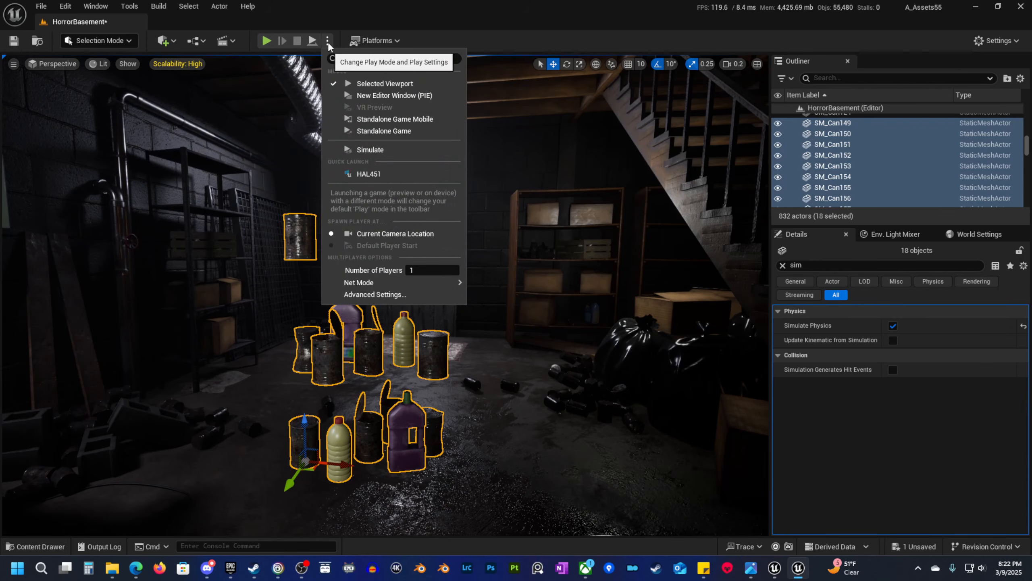
left_click(369, 150)
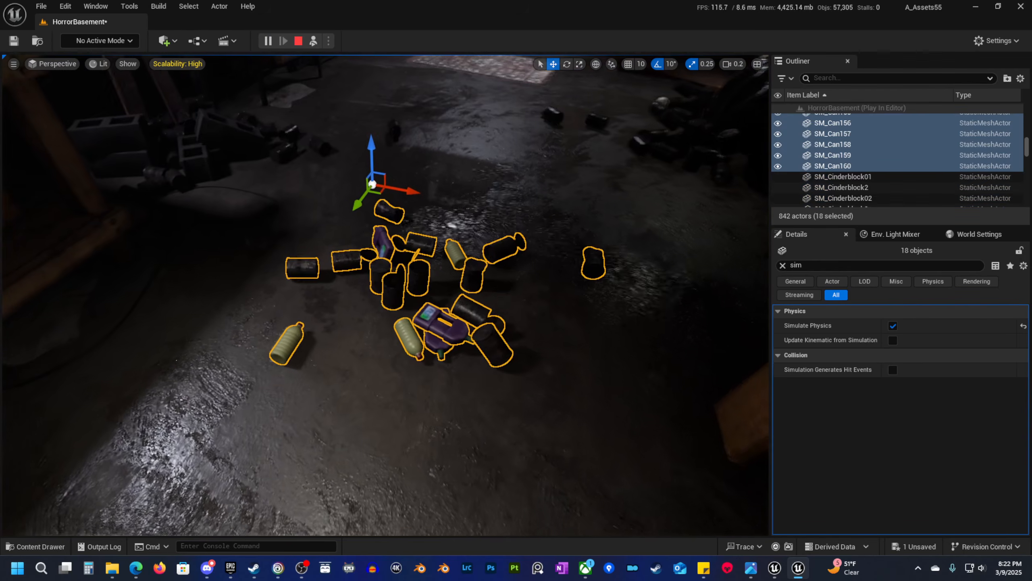
right_click_drag(357, 339, 377, 272)
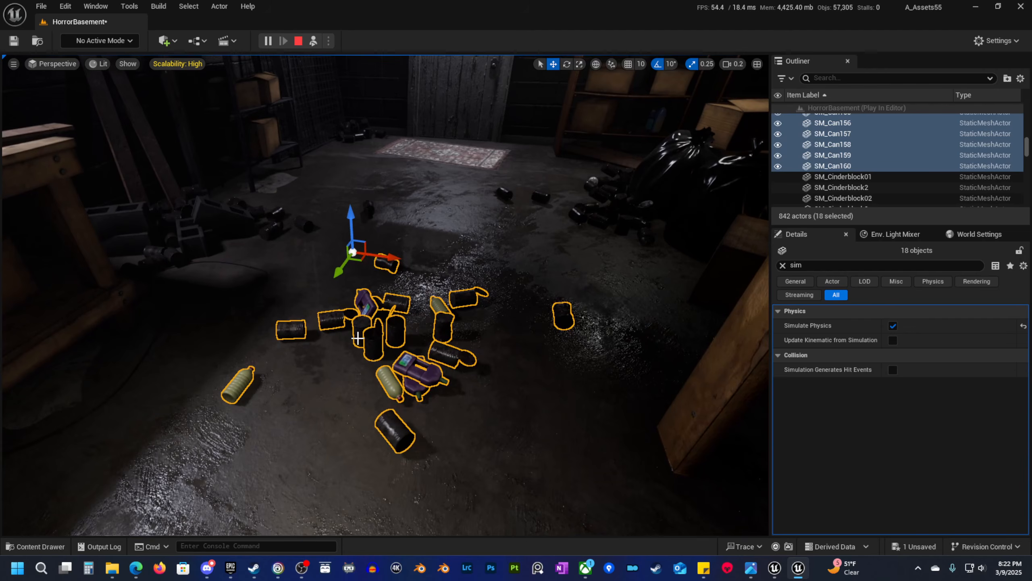
right_click_drag(459, 344, 425, 335)
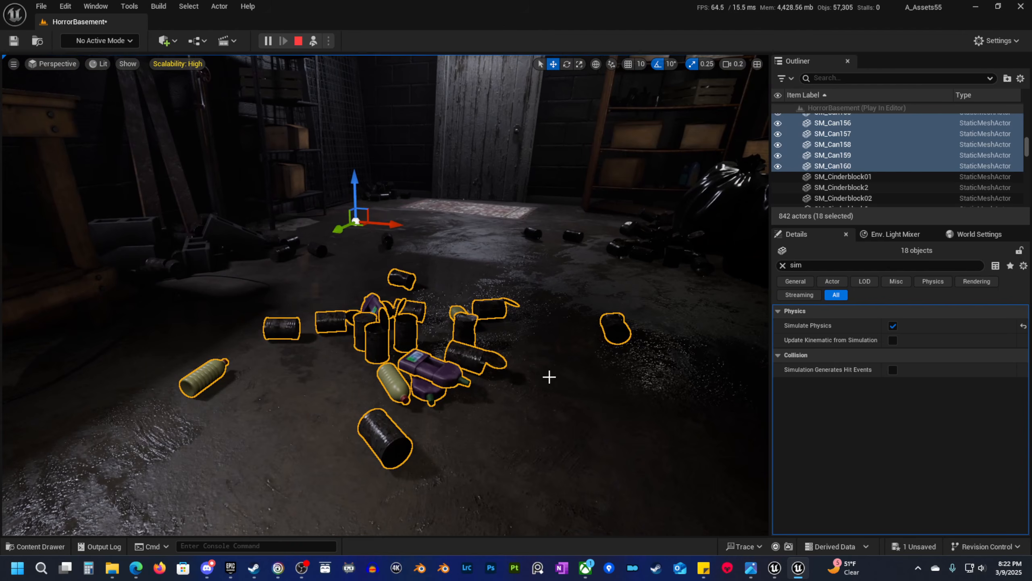
left_click(298, 43)
Step: Play the level in the viewport to check the falling props in game, and stop the session
right_click_drag(408, 295, 252, 196)
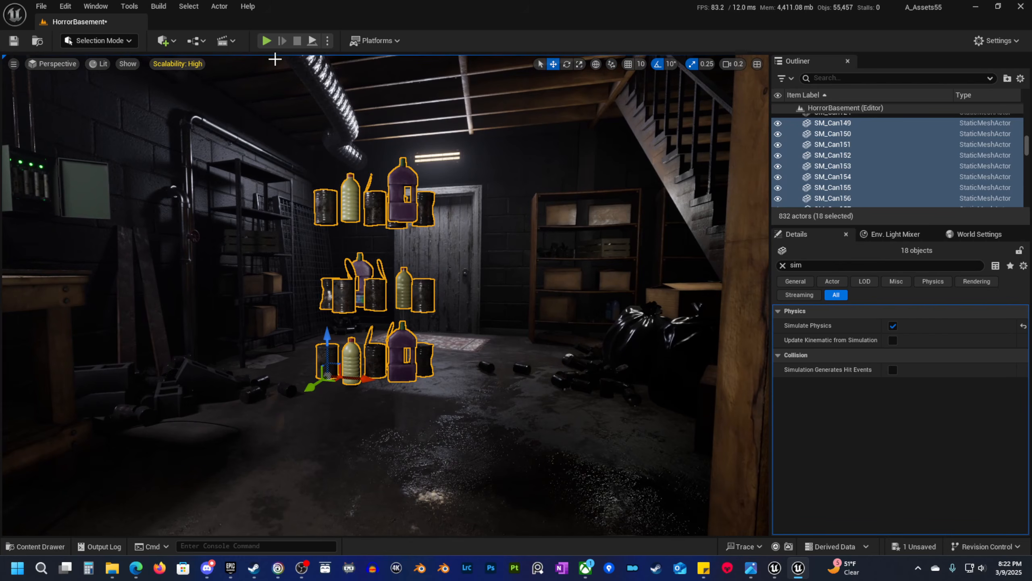
left_click(266, 40)
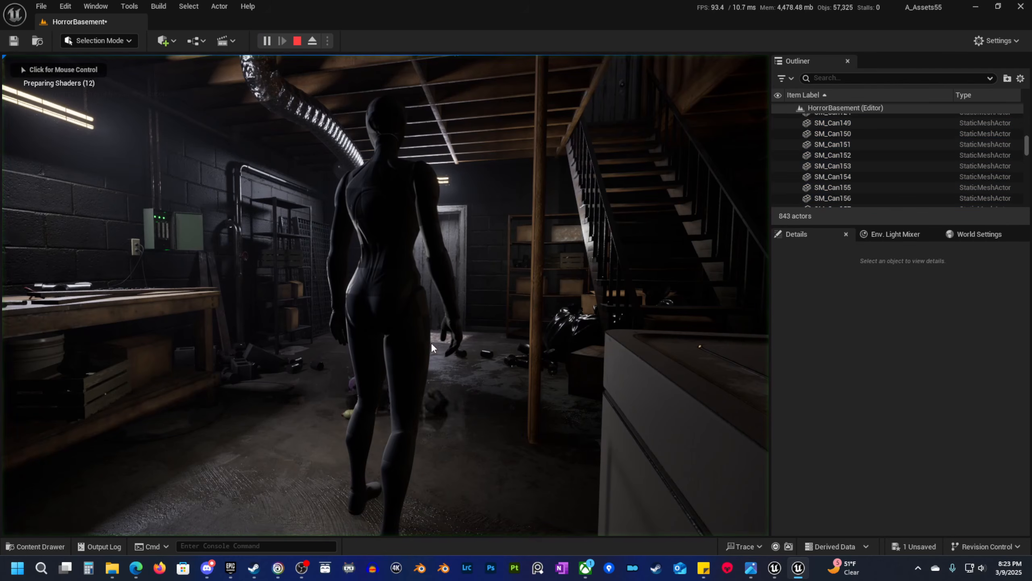
left_click(297, 41)
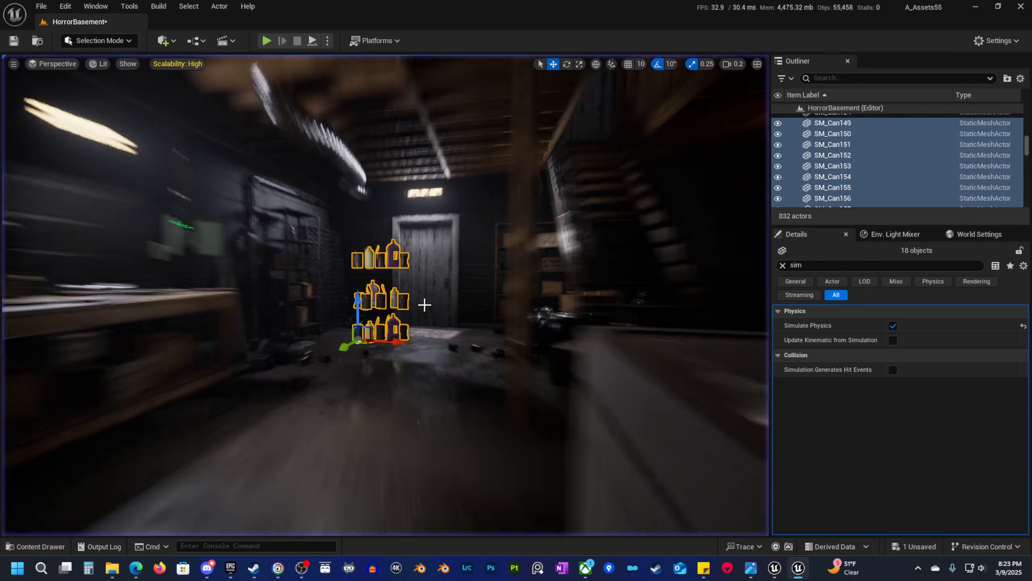
Step: Run the level in Simulate mode, keep the simulation changes for the 18 selected fallen props, and stop the simulation
left_click(327, 40)
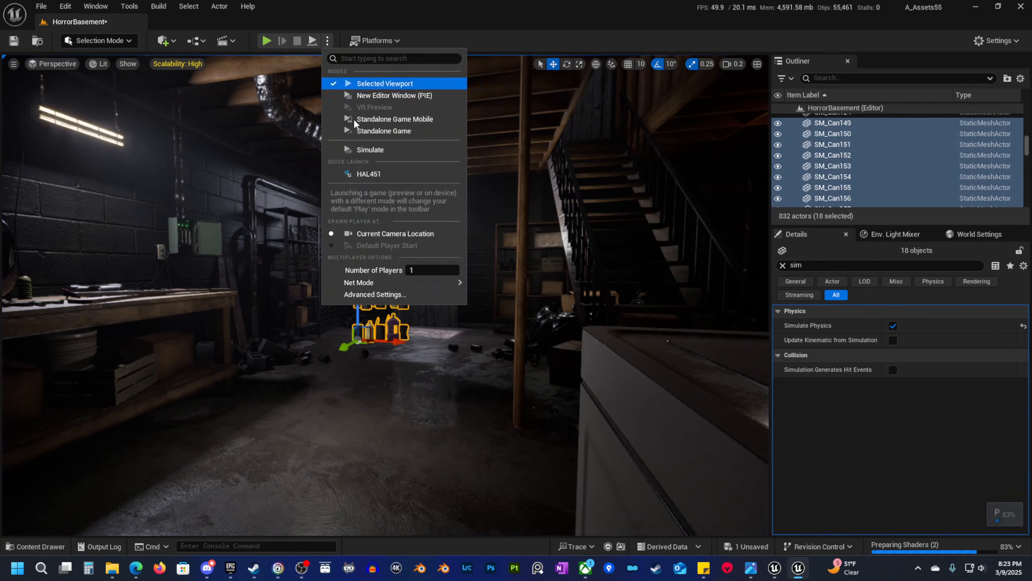
left_click(383, 150)
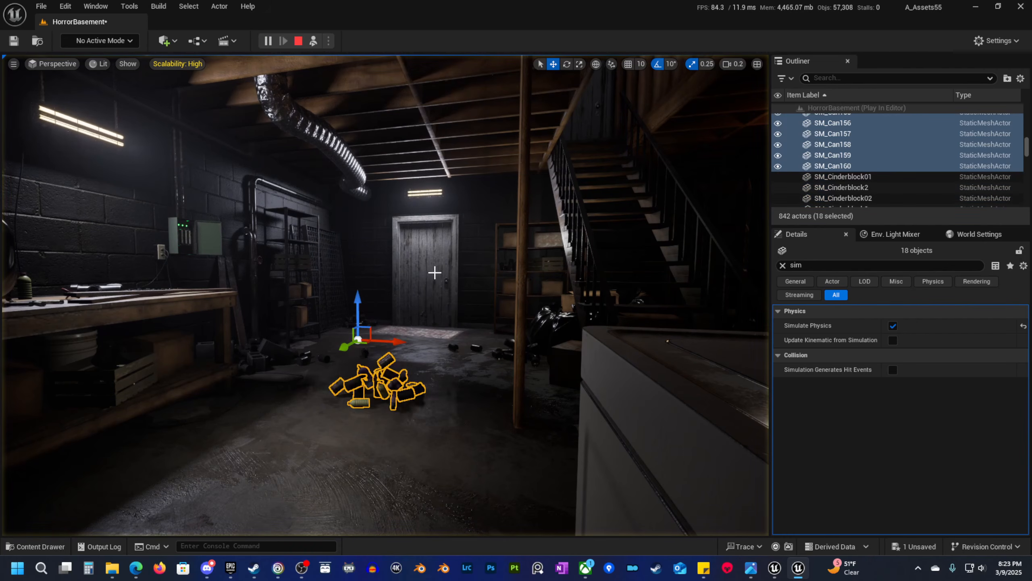
key("w")
mouse_move(435, 272)
right_mouse_down()
mouse_move(425, 287)
mouse_move(437, 289)
mouse_move(432, 311)
mouse_move(429, 277)
right_mouse_up()
scroll(435, 273, "up", 1)
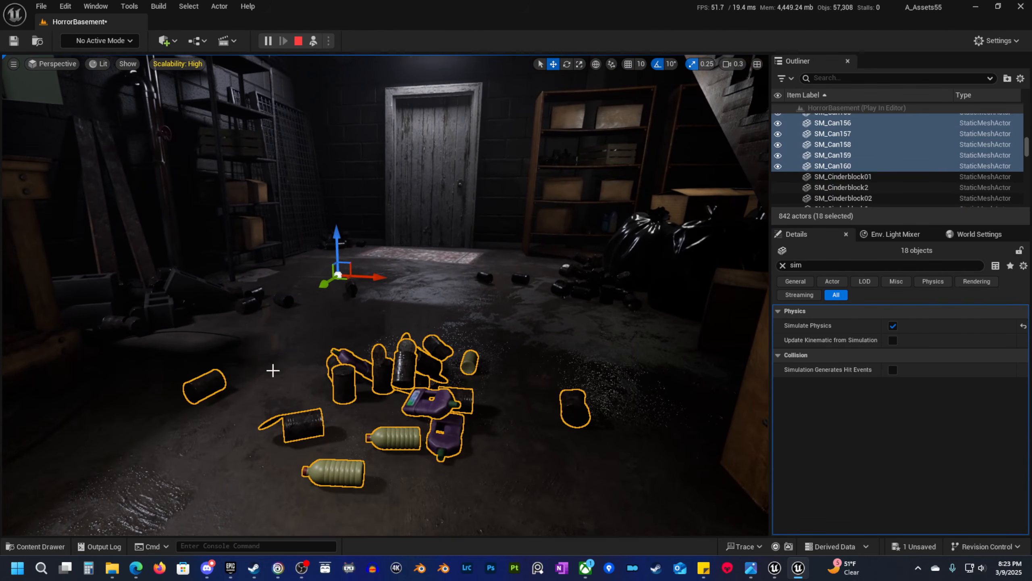
right_click_drag(507, 337, 485, 342)
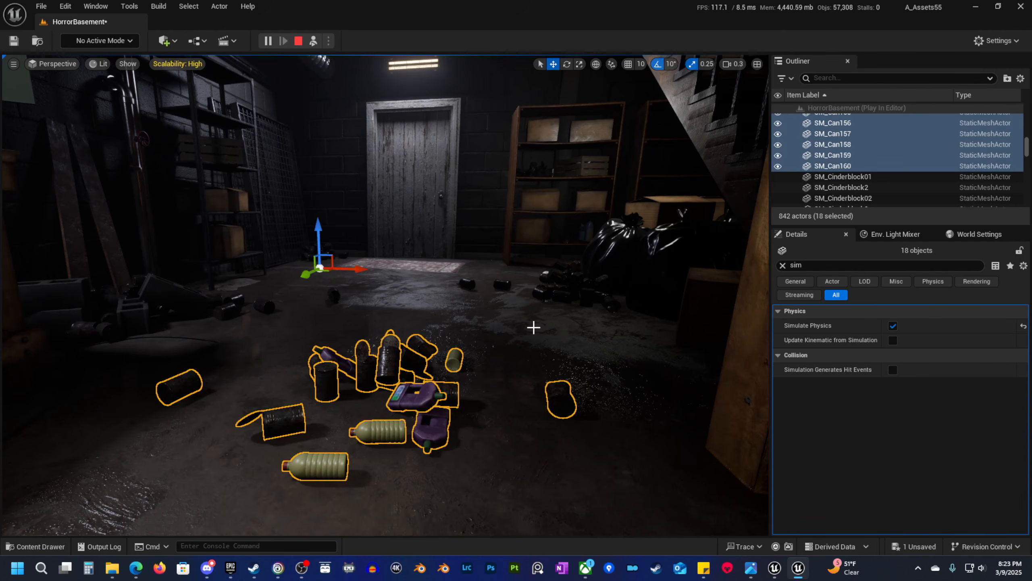
key("k")
left_click(299, 42)
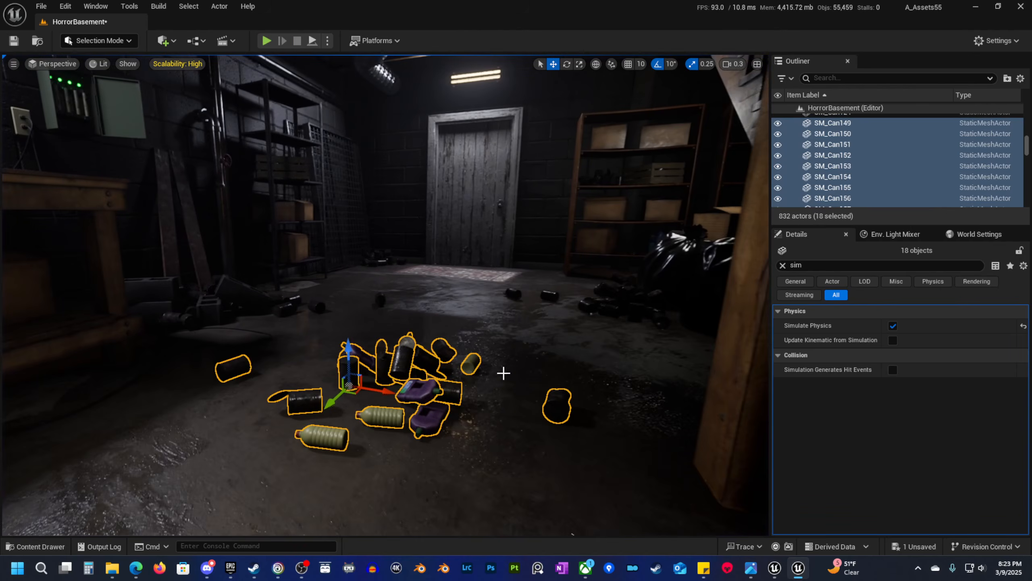
Step: Deselect the props and move the isolated can on the floor closer to the pile of bottles and cans
key("Escape")
key("w")
right_click_drag(403, 352, 491, 406)
key("w")
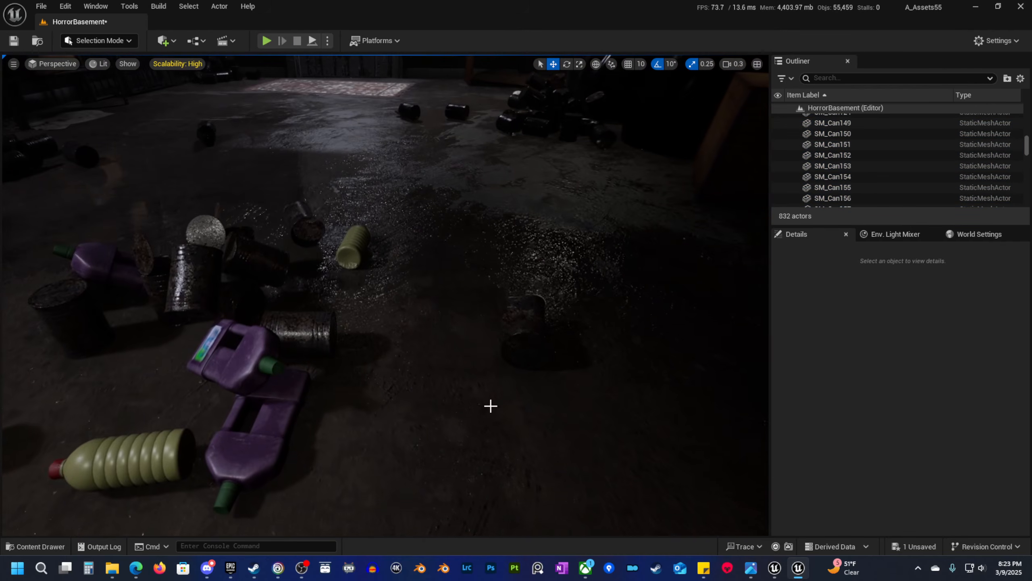
left_click(531, 328)
key("e")
right_click_drag(530, 328, 551, 344)
right_click_drag(473, 341, 475, 343)
key("w")
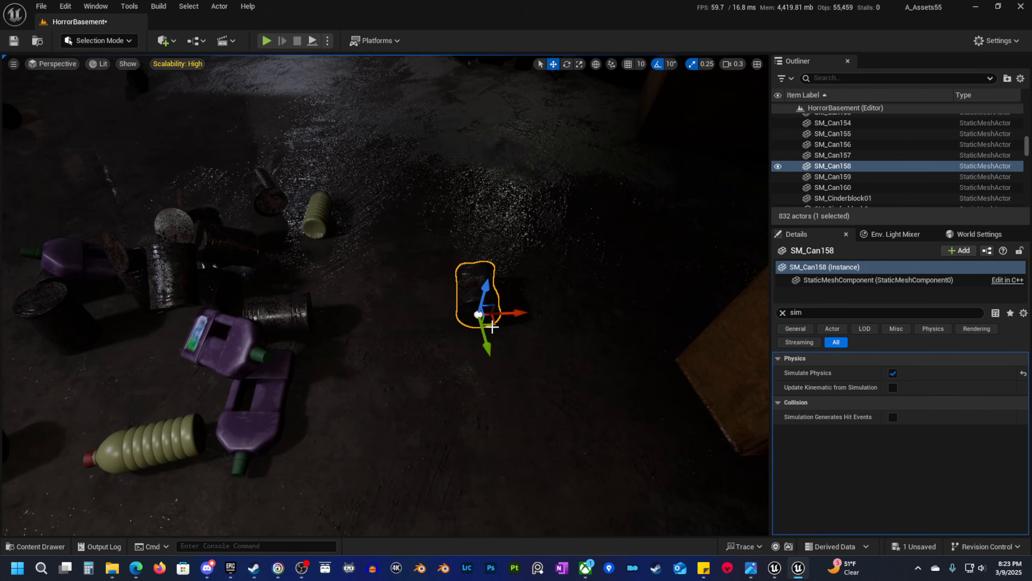
left_click(291, 296)
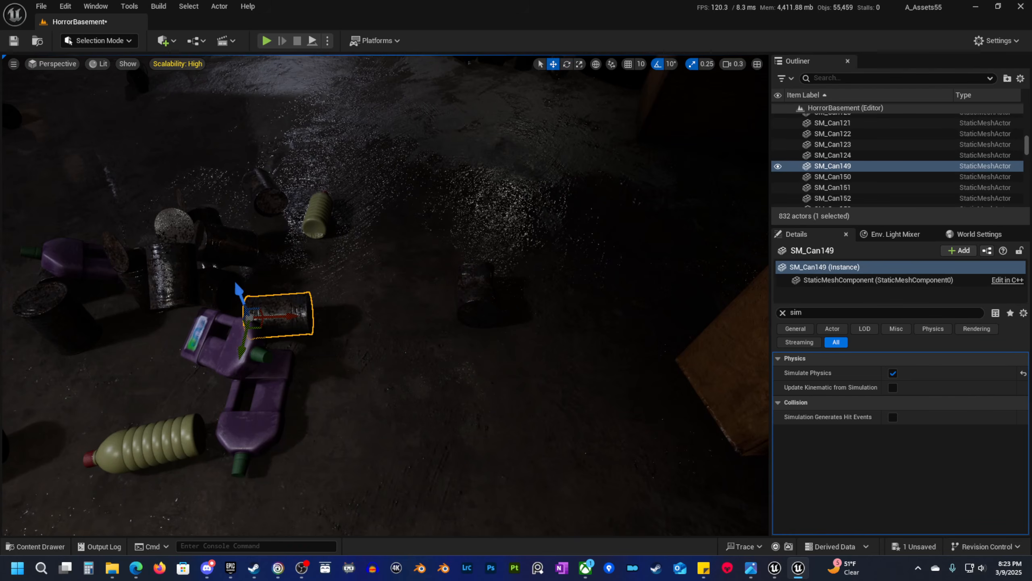
left_click(221, 288)
left_click(485, 300)
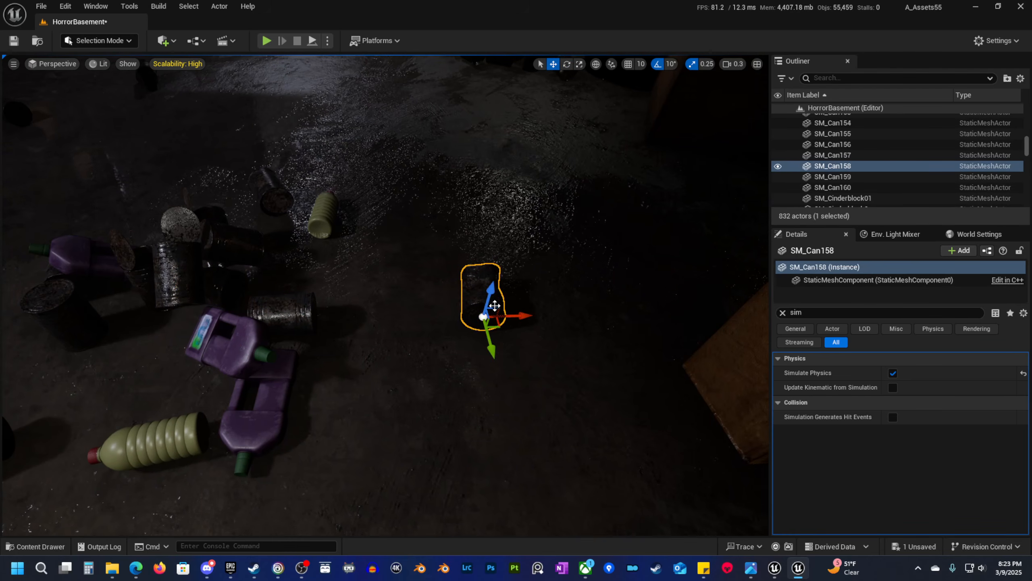
left_click_drag(498, 319, 353, 288)
Step: Move the open-lidded can SM_Can160 away from the purple jugs and rotate it onto its side
right_click_drag(463, 318, 392, 308)
left_click(478, 305)
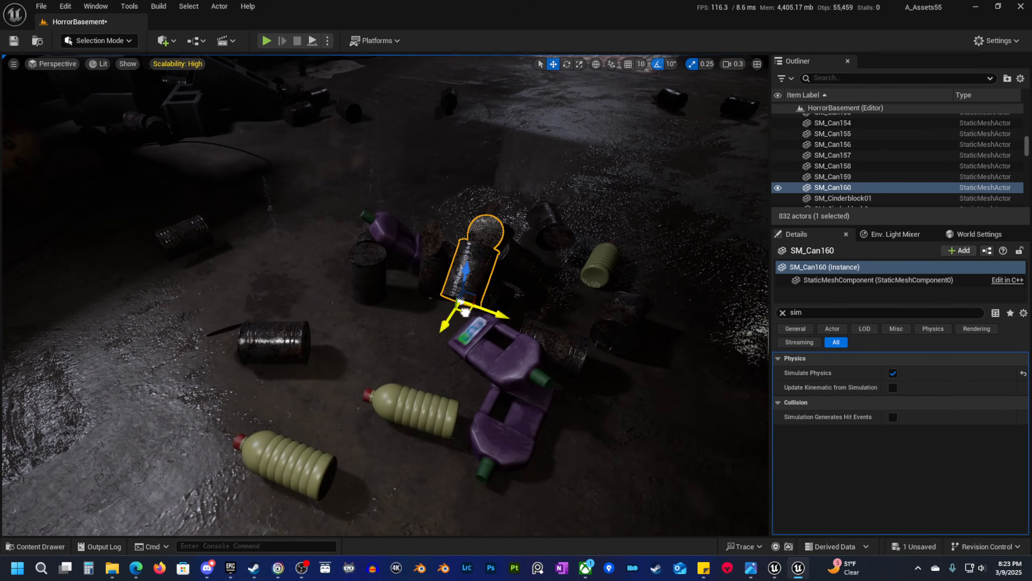
left_click_drag(466, 311, 392, 340)
right_click_drag(460, 331, 423, 326)
key("e")
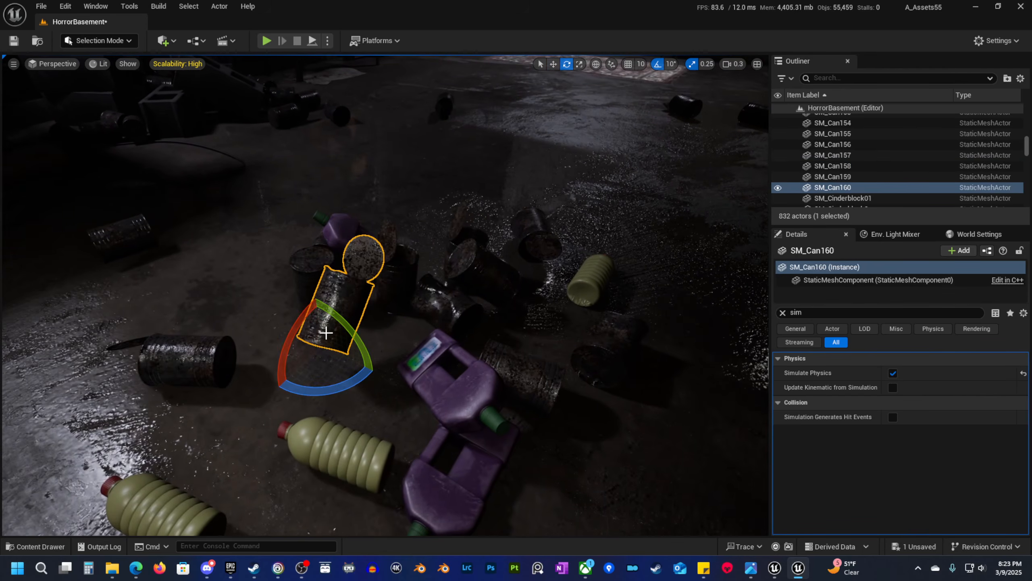
left_click_drag(325, 332, 356, 285)
Step: Lower SM_Can160 onto the floor and adjust its rotation so it lies naturally beside the pile
key("w")
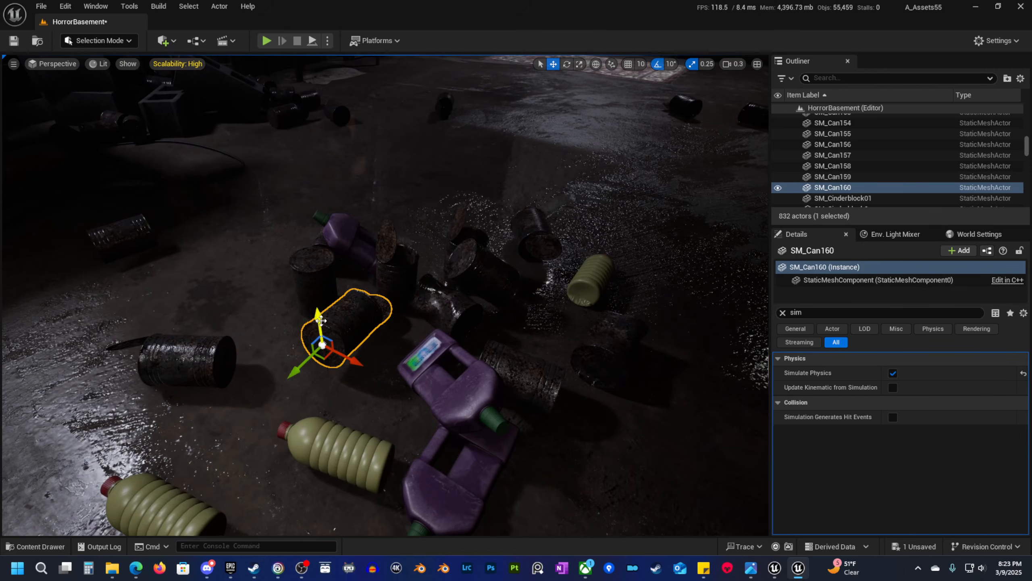
left_click_drag(321, 321, 329, 343)
left_click_drag(328, 336, 328, 340)
key("e")
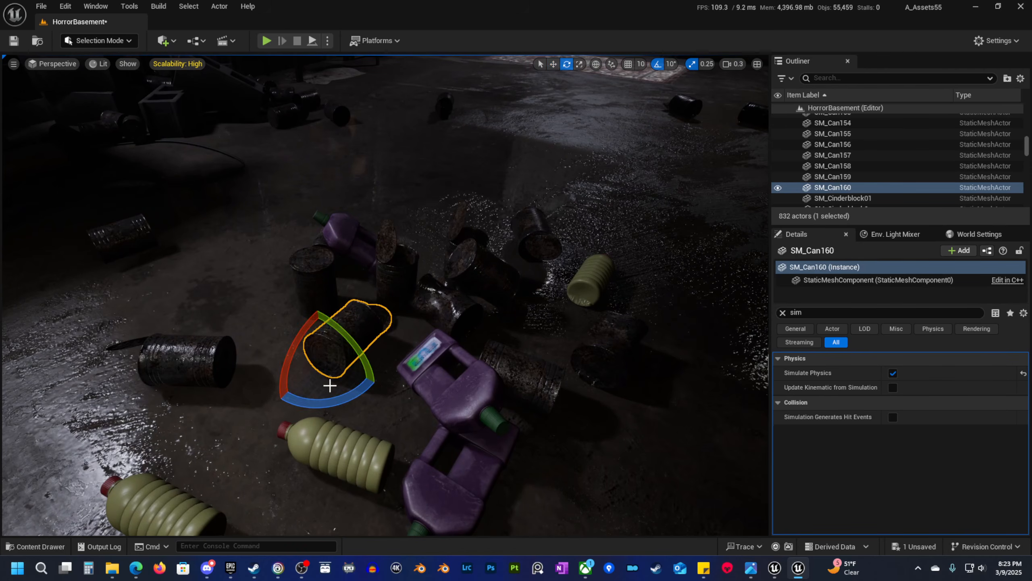
left_click_drag(341, 397, 314, 392)
Step: Add the outlying cans, the two large green bottles and the two front purple jugs to the selection
key("s")
right_click_drag(341, 396, 378, 336)
key("w")
key("s")
right_click_drag(430, 406, 418, 396)
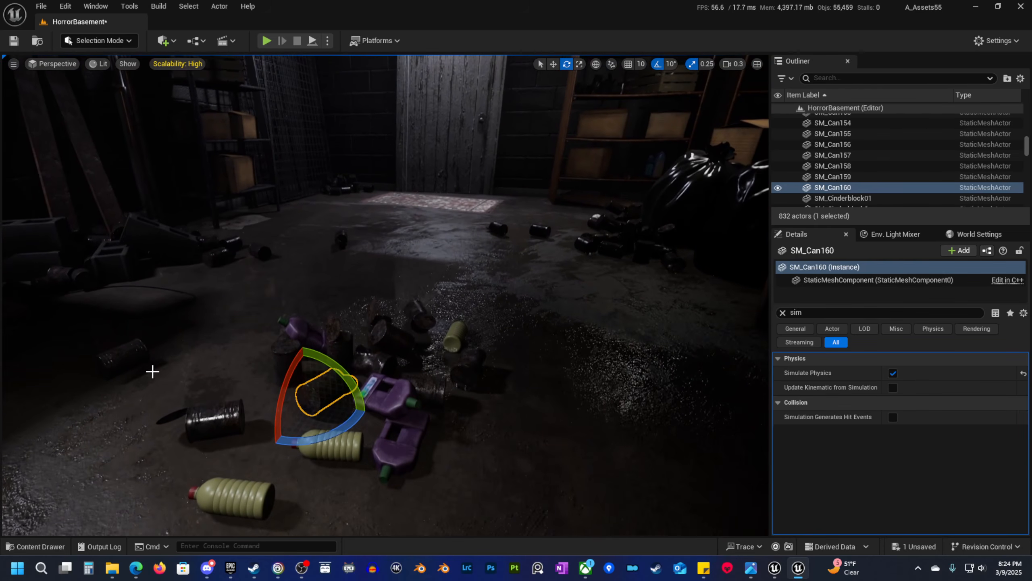
left_click(122, 358, "ctrl")
left_click(215, 421, "ctrl")
left_click(240, 495, "ctrl")
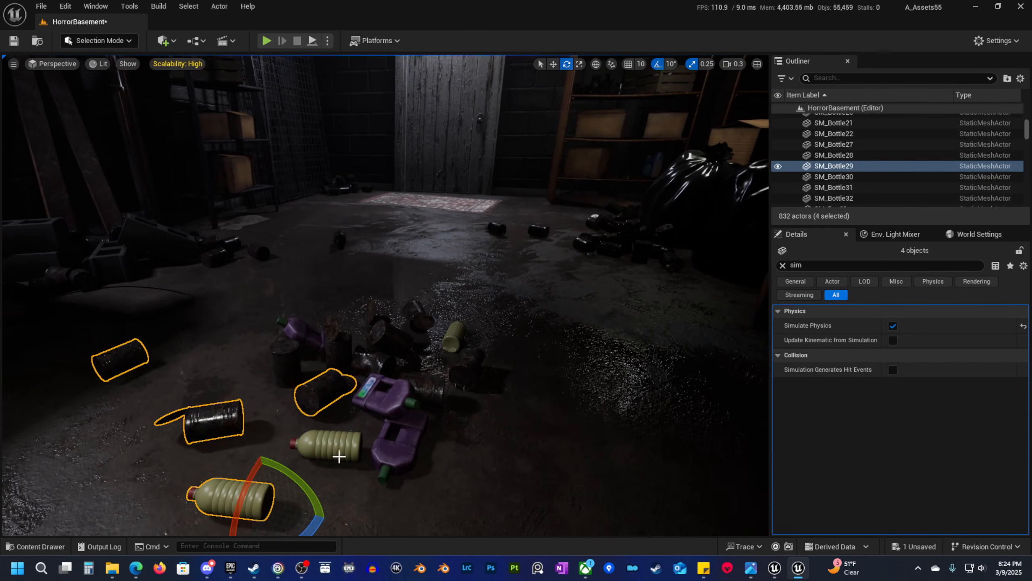
left_click(329, 445, "ctrl")
left_click(401, 441, "ctrl")
left_click(379, 396, "ctrl")
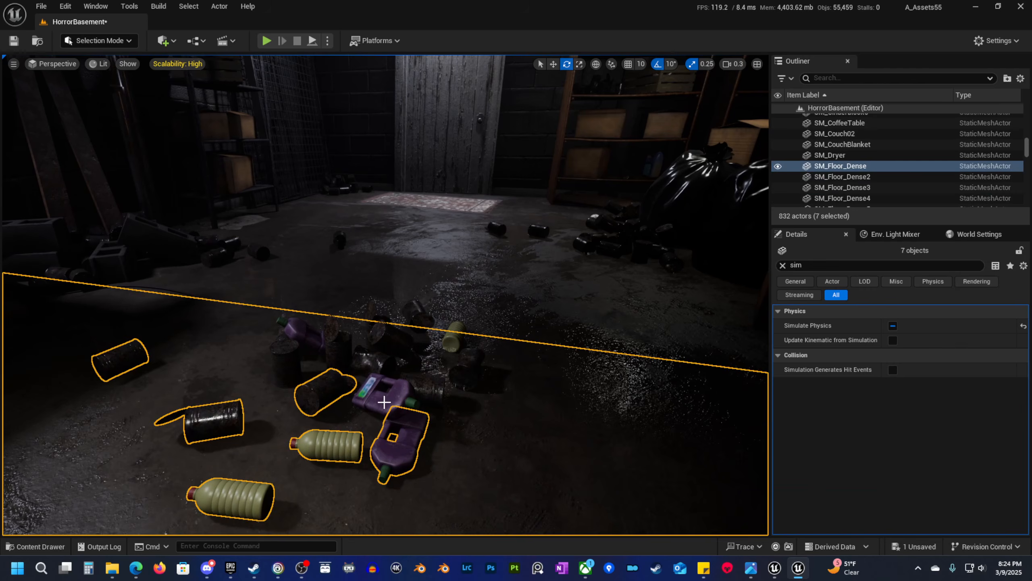
left_click(384, 402, "ctrl")
left_click(375, 368, "ctrl")
Step: Extend the selection with the remaining cans, the small green bottle and the rear purple jug in the pile
key("w")
right_click_drag(375, 368, 454, 444)
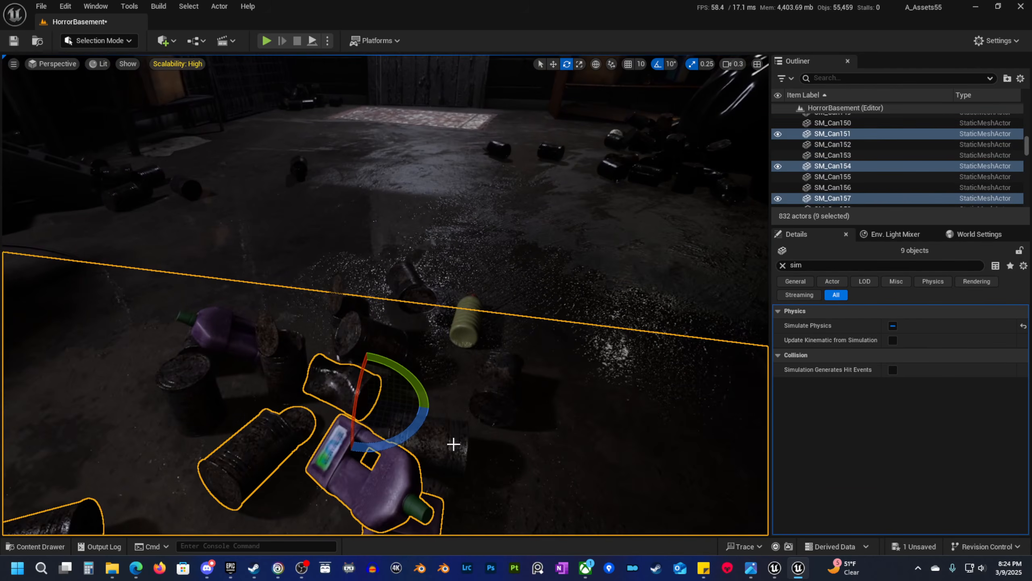
left_click(454, 444, "ctrl")
left_click(498, 385, "ctrl")
left_click(468, 321, "ctrl")
left_click(411, 284, "ctrl")
left_click(358, 325, "ctrl")
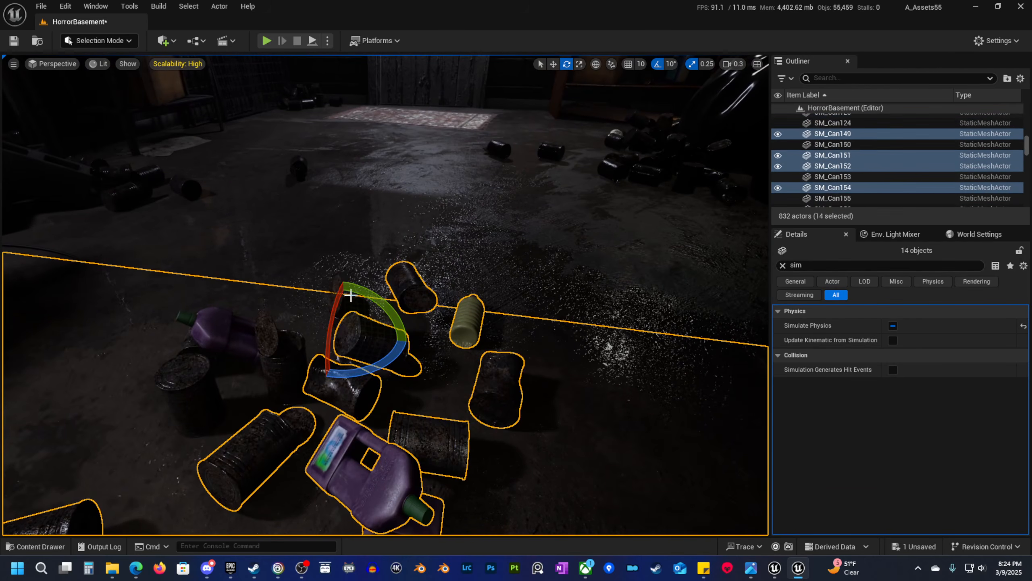
left_click(350, 294, "ctrl")
left_click(288, 375, "ctrl")
left_click(224, 339, "ctrl")
left_click(195, 397, "ctrl")
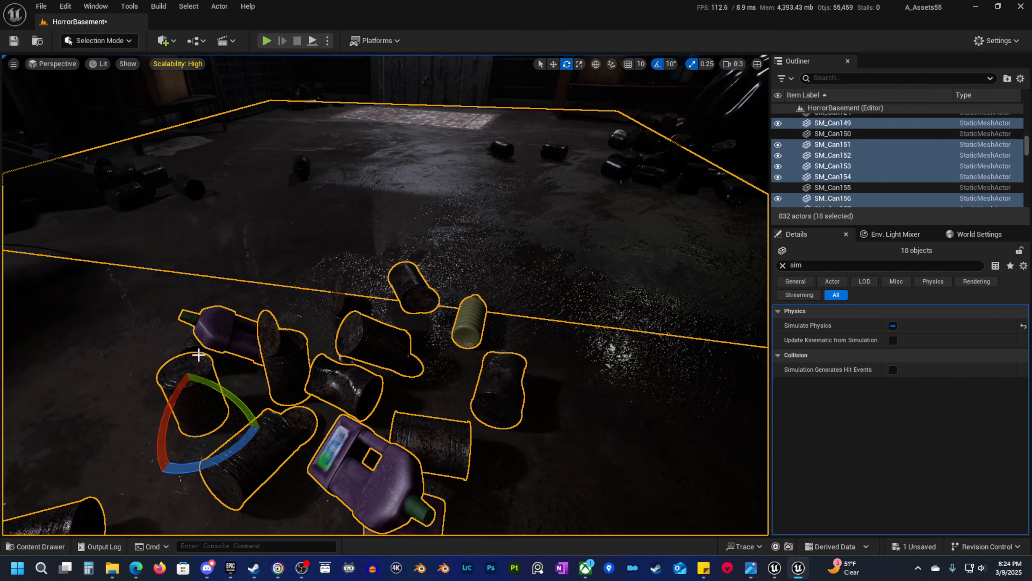
Step: Add the hidden can at the back of the pile and remove both floor pieces from the selection
key("d")
right_click_drag(337, 366, 252, 423)
left_click(430, 323, "ctrl")
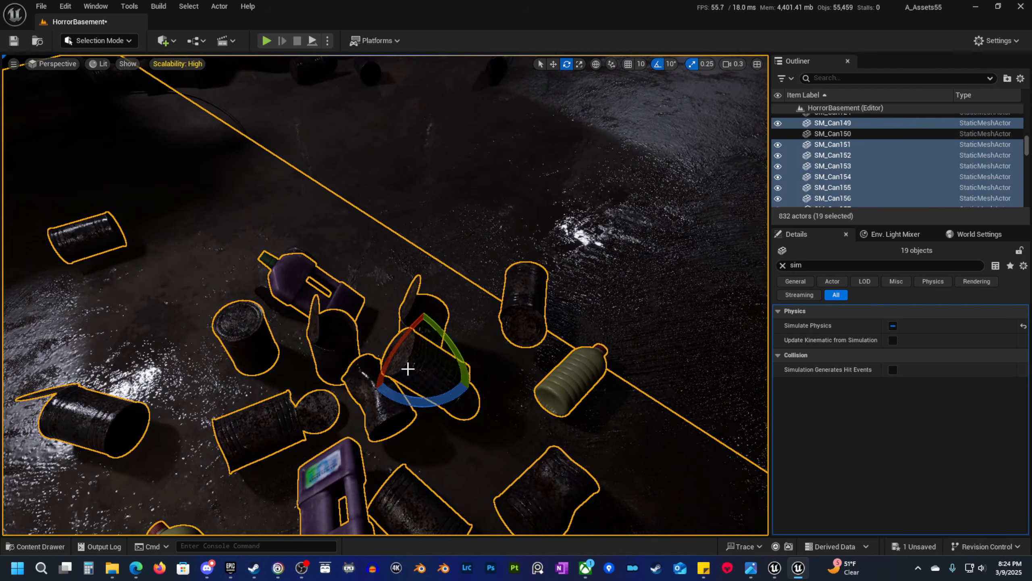
scroll(326, 404, "down", 5)
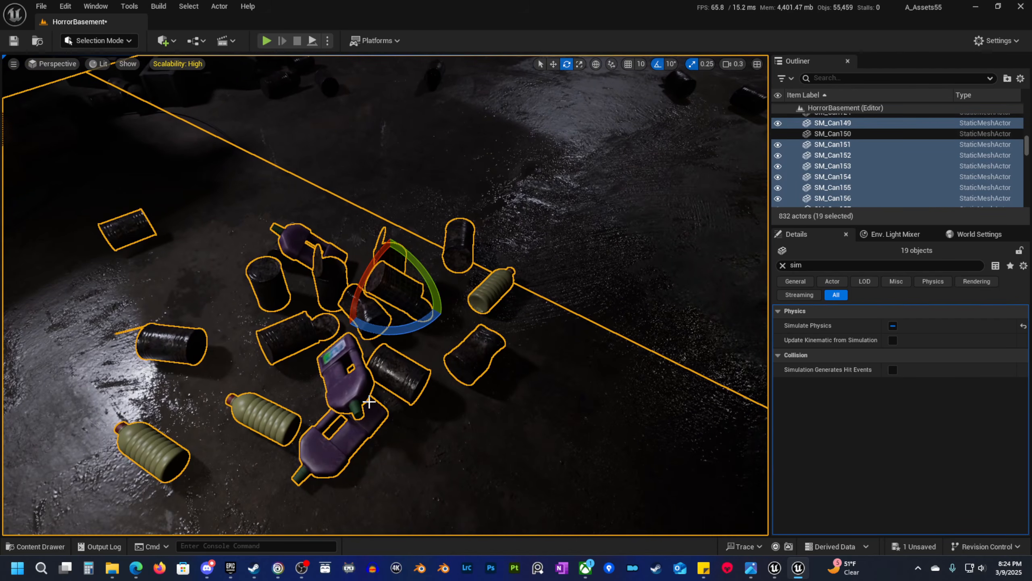
left_click(588, 260, "ctrl")
left_click(558, 433, "ctrl")
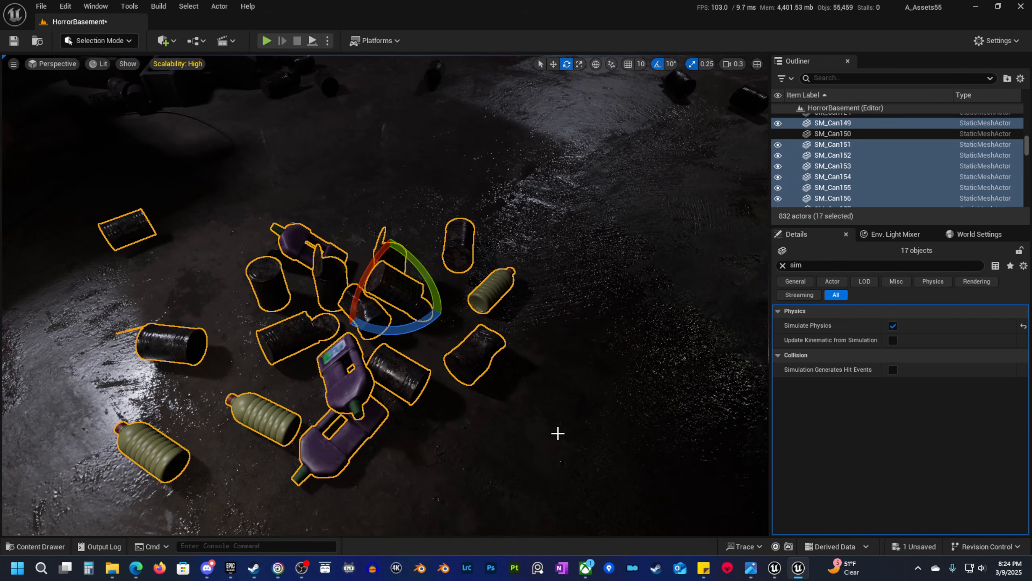
Step: Try moving the selected props across the floor and undo the move
key("a")
right_click_drag(558, 434, 524, 400)
key("s")
key("d")
key("w")
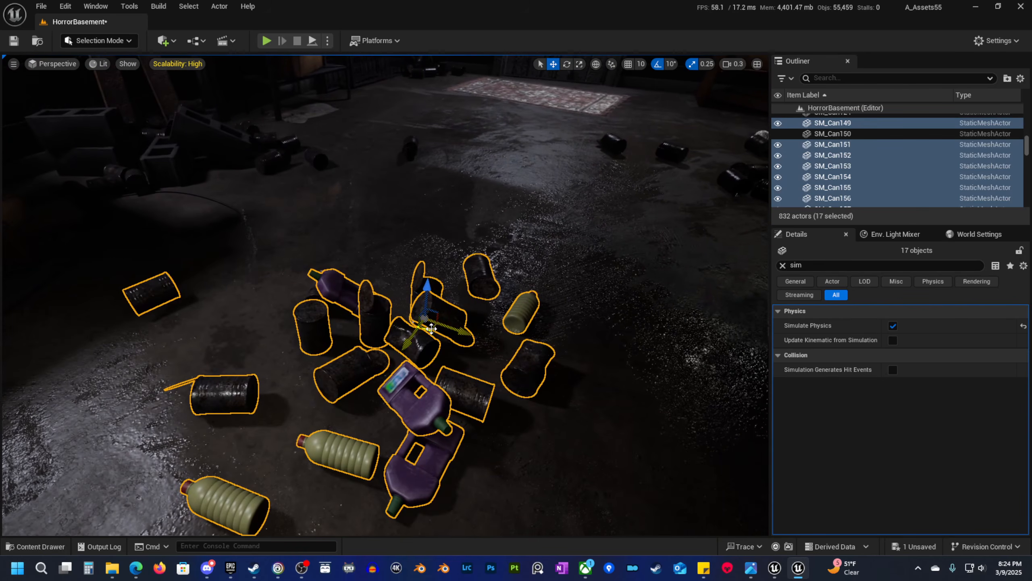
left_click_drag(431, 330, 474, 325)
key("ctrl+z")
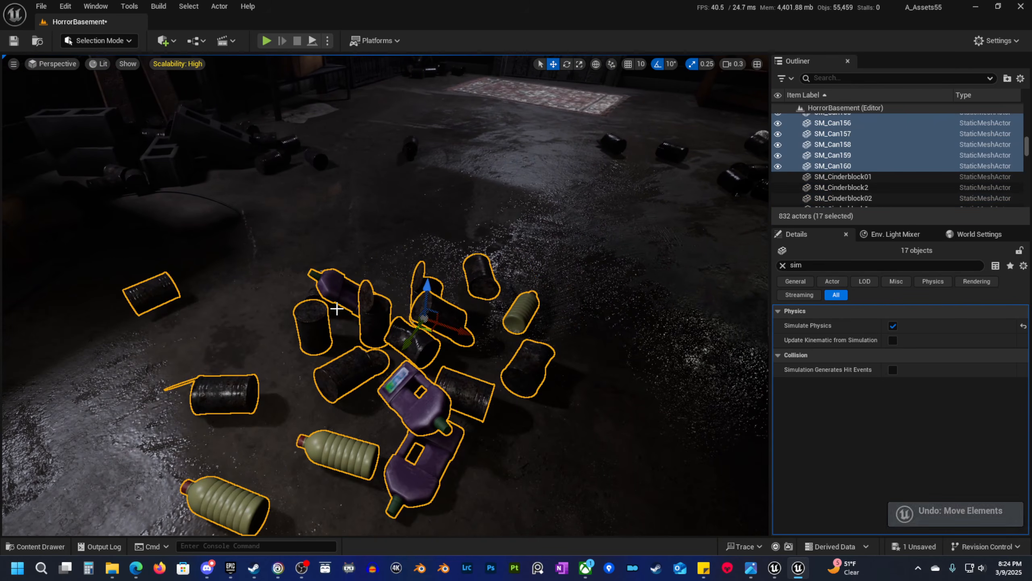
Step: Add the missed prop beside the rear purple jug to the selection and disable Simulate Physics on all 18 props
key("a")
right_click_drag(351, 308, 391, 325)
key("w")
left_click(288, 308, "ctrl")
key("s")
right_click_drag(291, 314, 338, 330)
key("d")
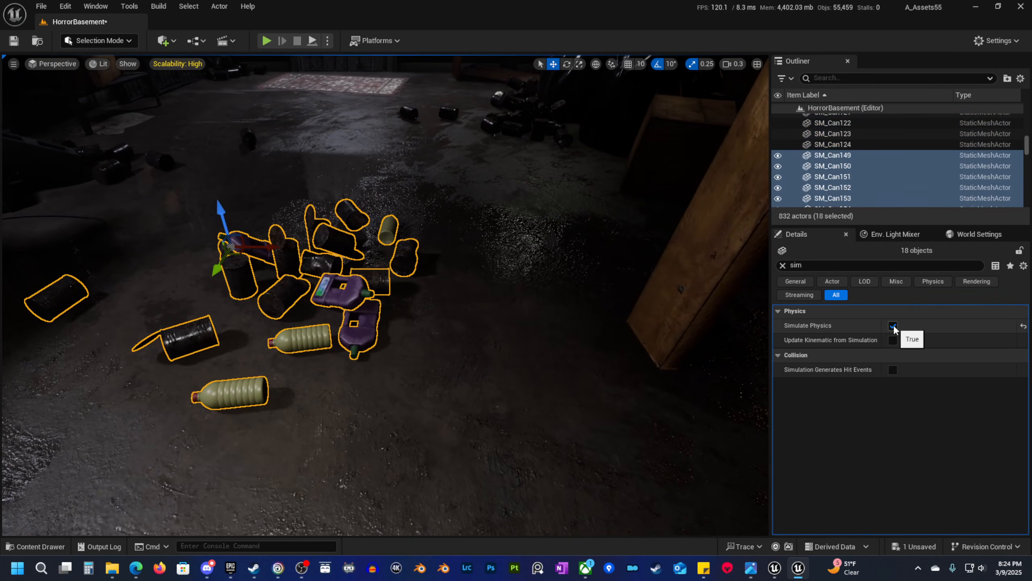
left_click(893, 325)
Step: Deselect everything and examine the settled pile of bottles and cans from several angles
key("s")
right_click_drag(477, 381, 495, 418)
key("a")
key("Escape")
key("a")
key("w")
mouse_move(363, 377)
right_mouse_down()
mouse_move(386, 379)
mouse_move(363, 378)
right_mouse_up()
key("d")
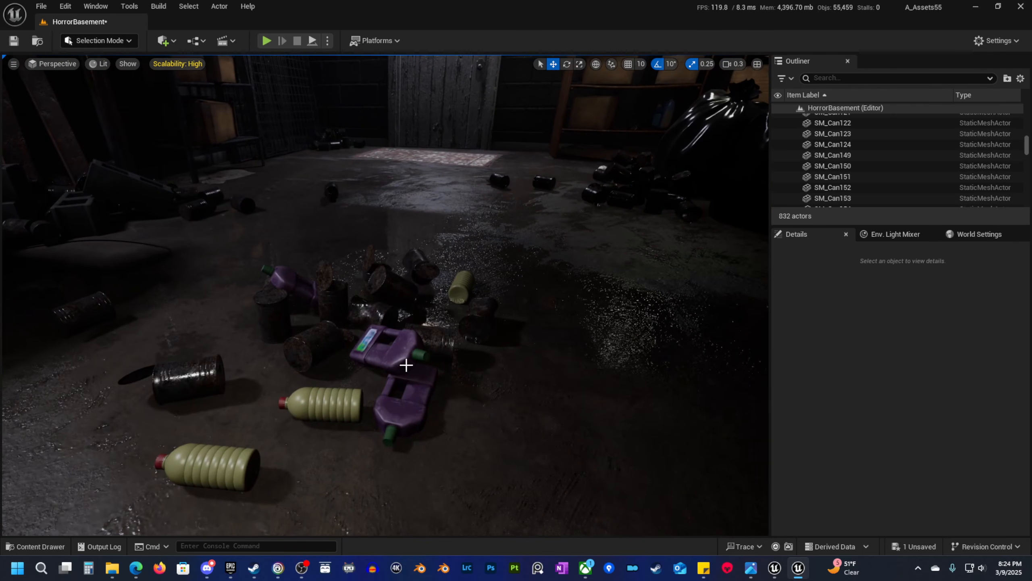
key("s")
mouse_move(355, 350)
right_mouse_down()
mouse_move(376, 348)
mouse_move(347, 352)
right_mouse_up()
key("w")
right_click_drag(445, 383, 446, 382)
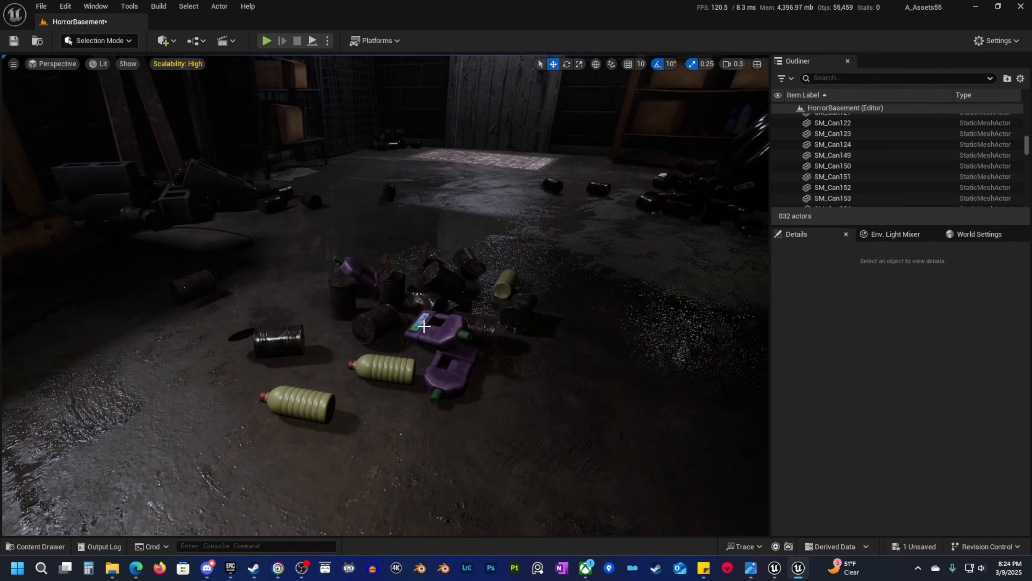
key("w")
right_click_drag(435, 338, 443, 339)
key("s")
right_click_drag(506, 381, 532, 385)
right_click_drag(416, 376, 334, 431)
Step: Check the physics setting of the front green bottle and enable Simulate Physics on the neighbouring open can SM_Can151
left_click(282, 421)
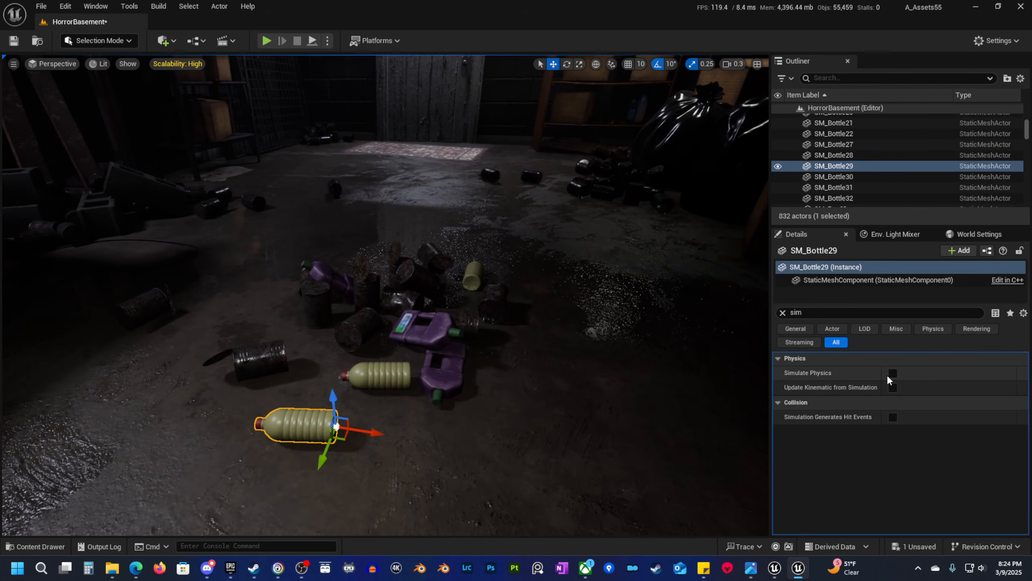
left_click(263, 371)
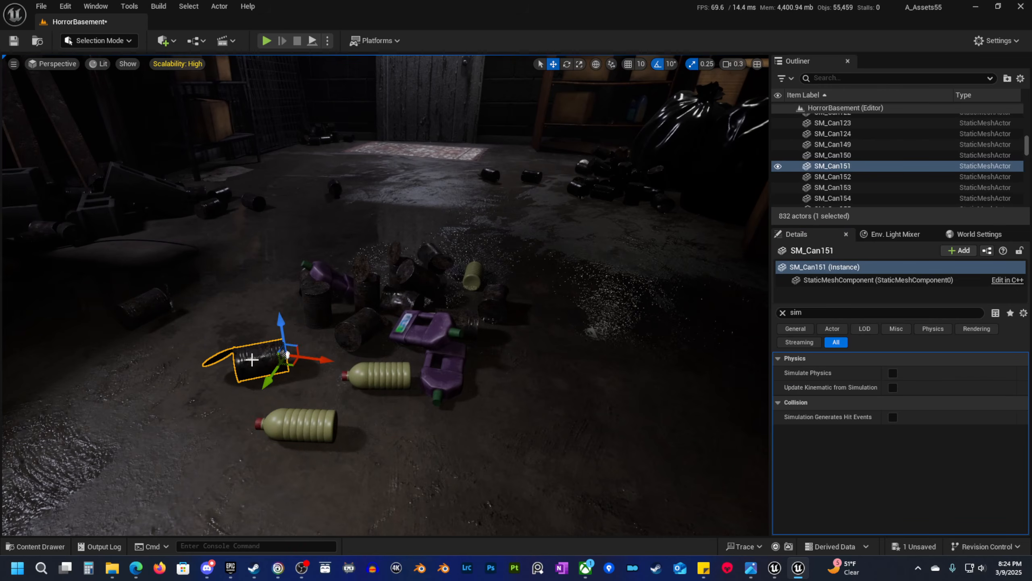
left_click(892, 375)
Step: Play the level, walk the character around the scattered props to check their behaviour, and stop the session
key("s")
right_click_drag(415, 327, 431, 327)
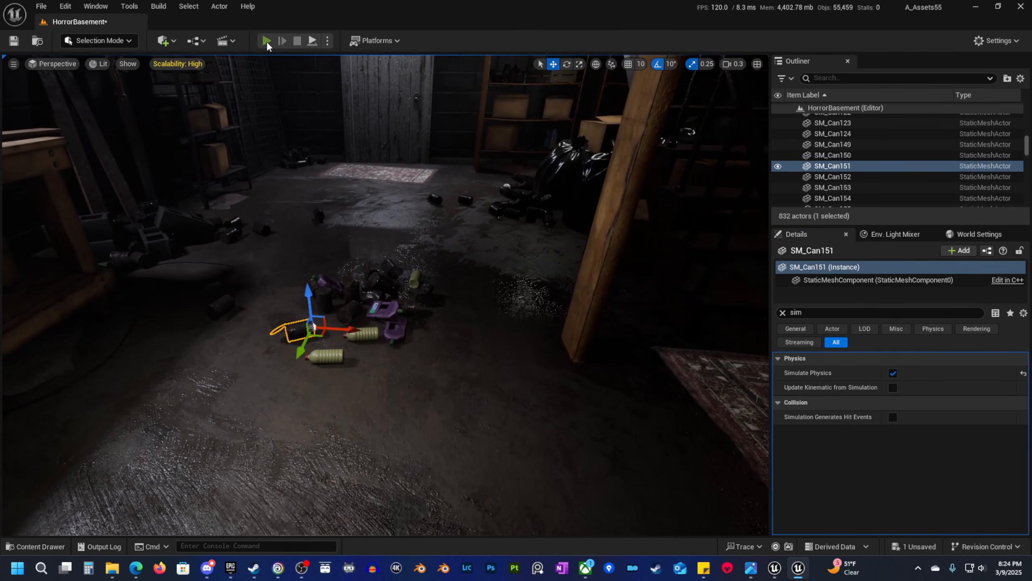
left_click(266, 41)
key("w")
key("d")
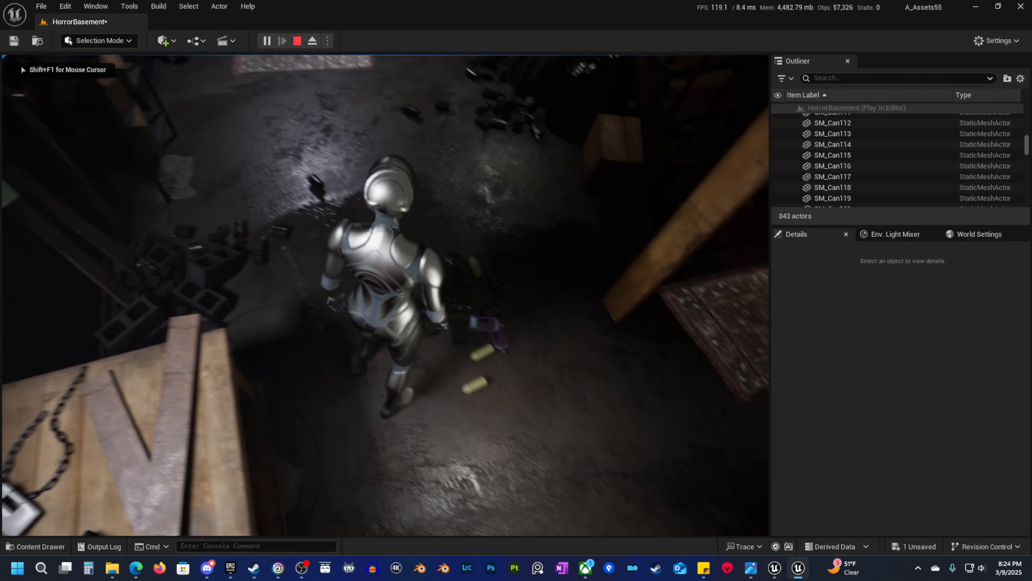
key("s")
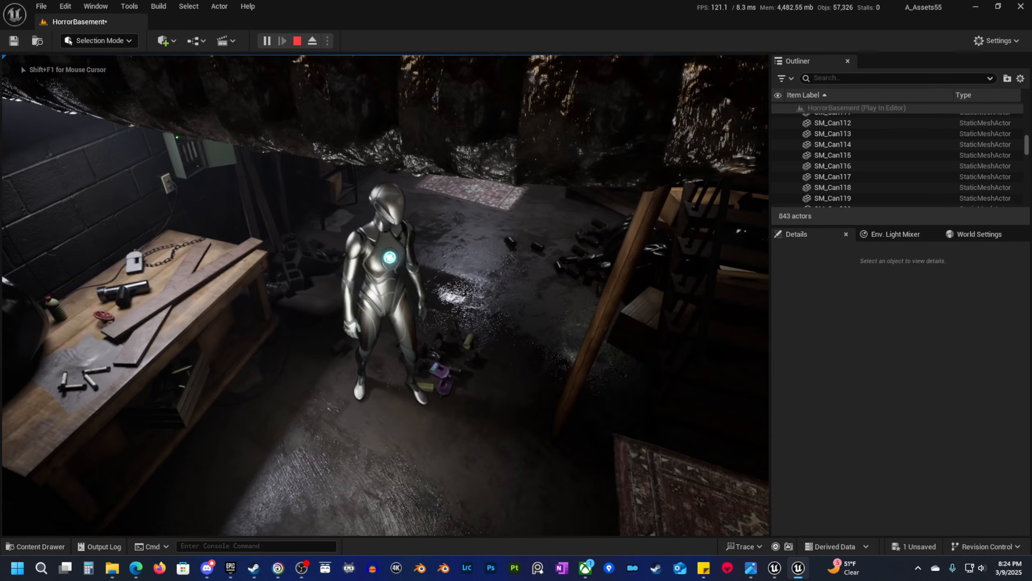
key("w")
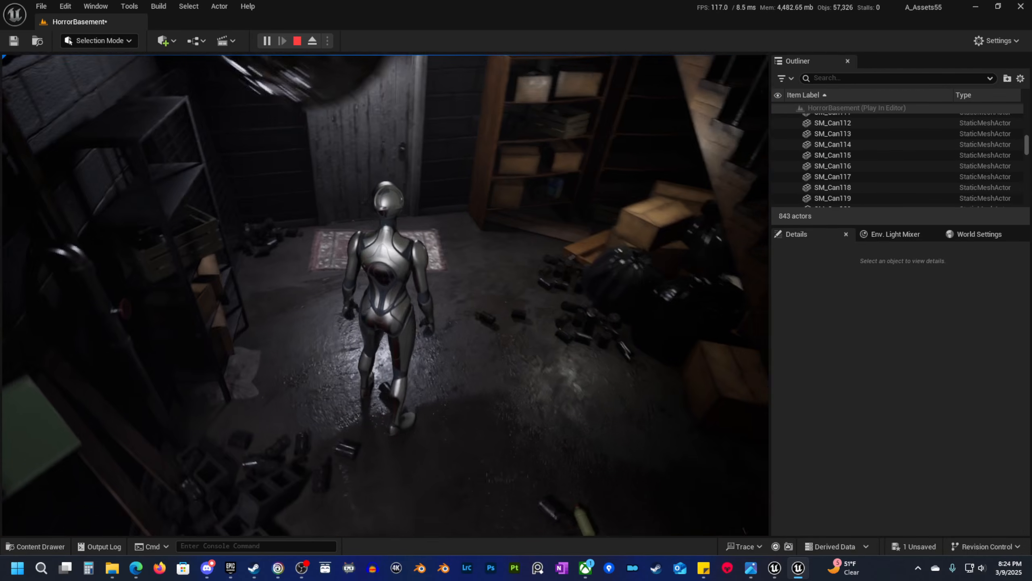
key("s")
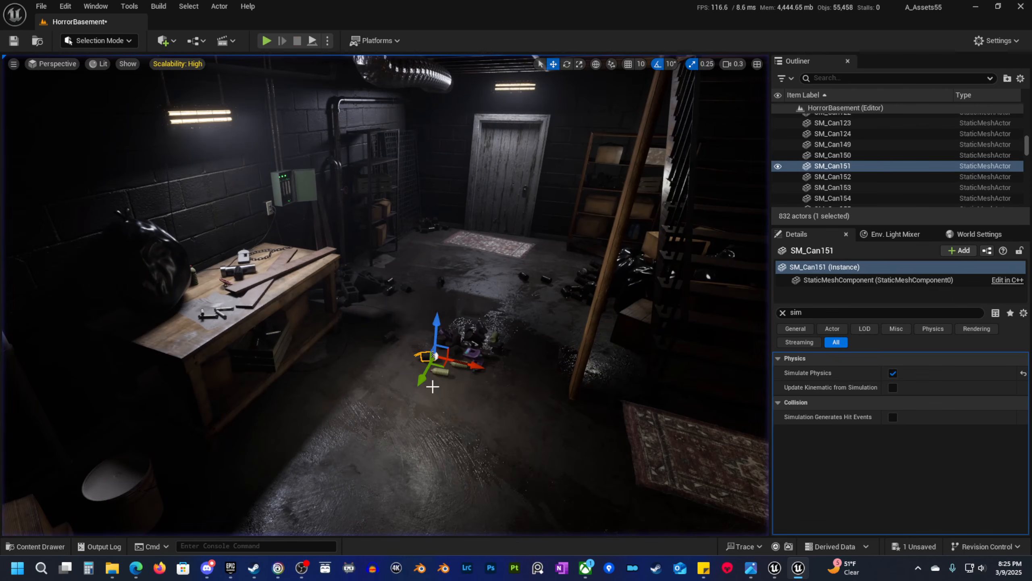
Step: Play the level from the floor in front of the pile, walk the character through the loose props, and stop the session
right_click_drag(432, 386, 445, 435)
right_click(361, 437)
left_click(411, 428)
left_click(411, 431)
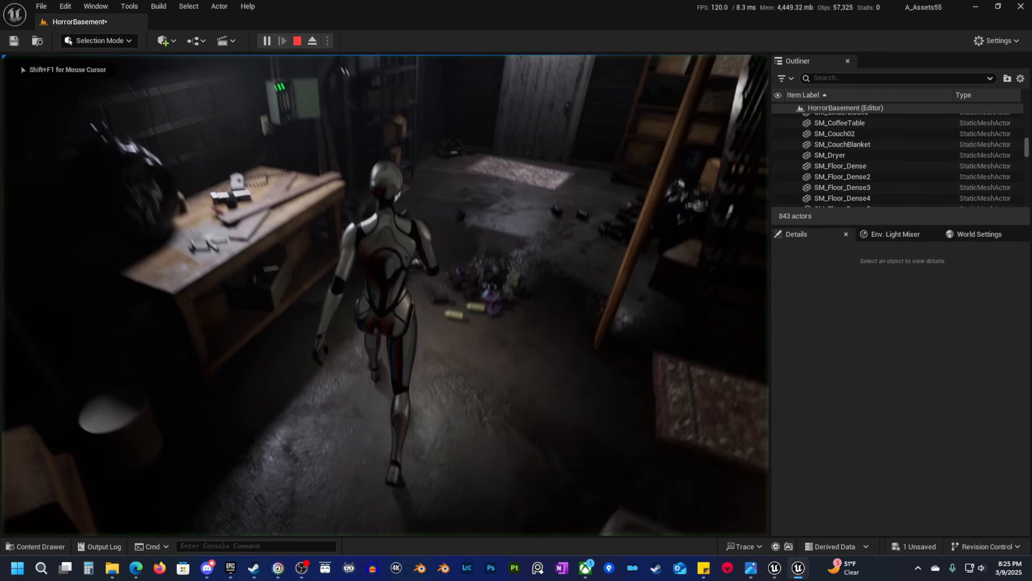
key("w")
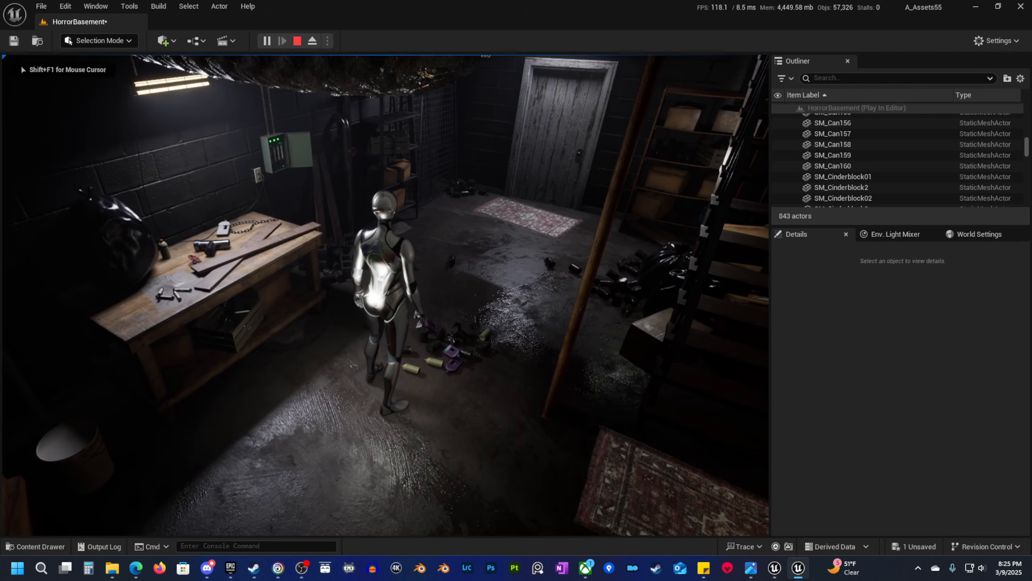
key("d")
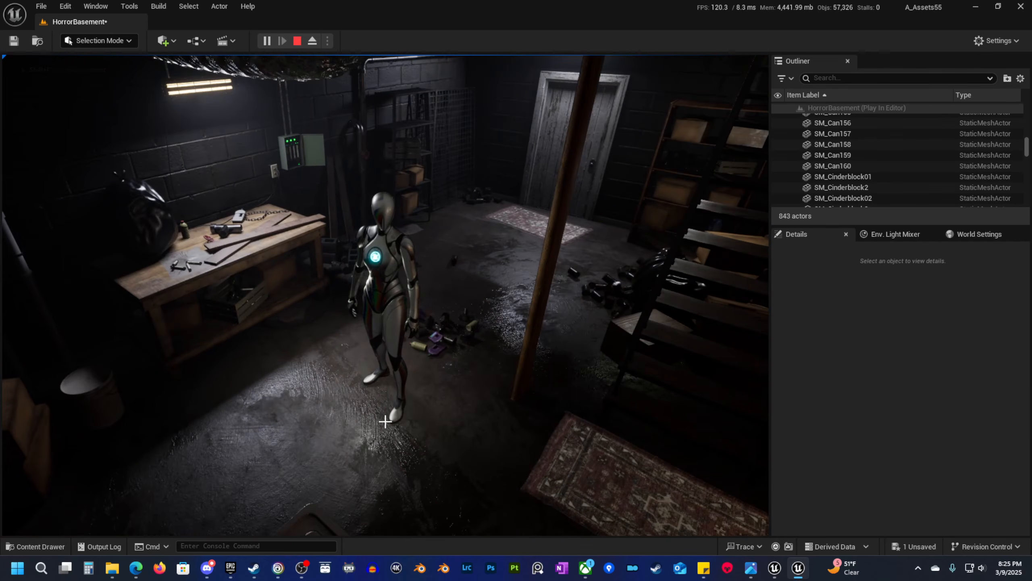
key("Escape")
Step: Check the Simulate Physics setting of the front green bottle, the open can and the neighbouring green bottle
key("w")
right_click_drag(390, 392, 355, 397)
key("w")
left_click(357, 384)
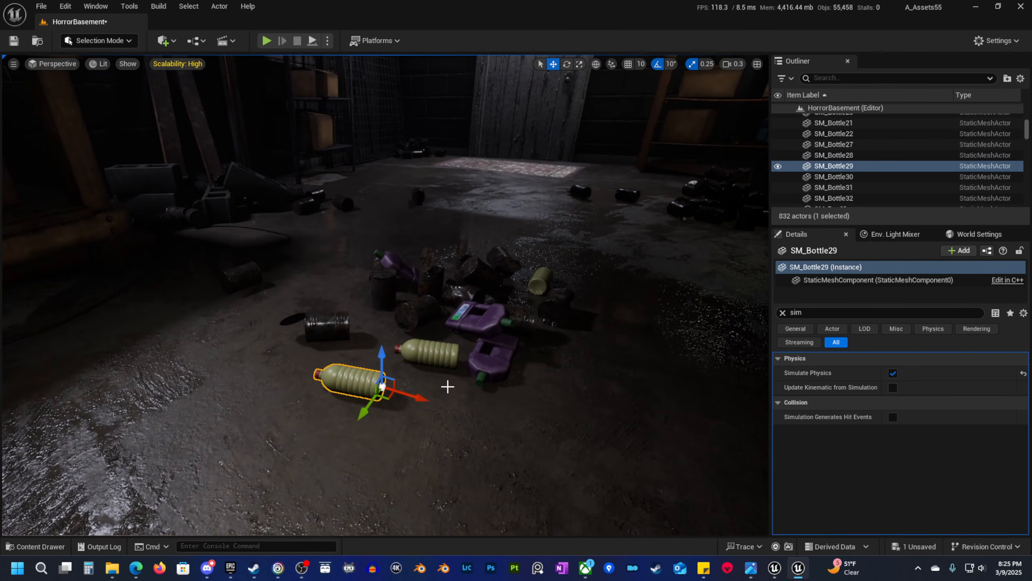
right_click_drag(418, 382, 418, 382)
key("s")
key("w")
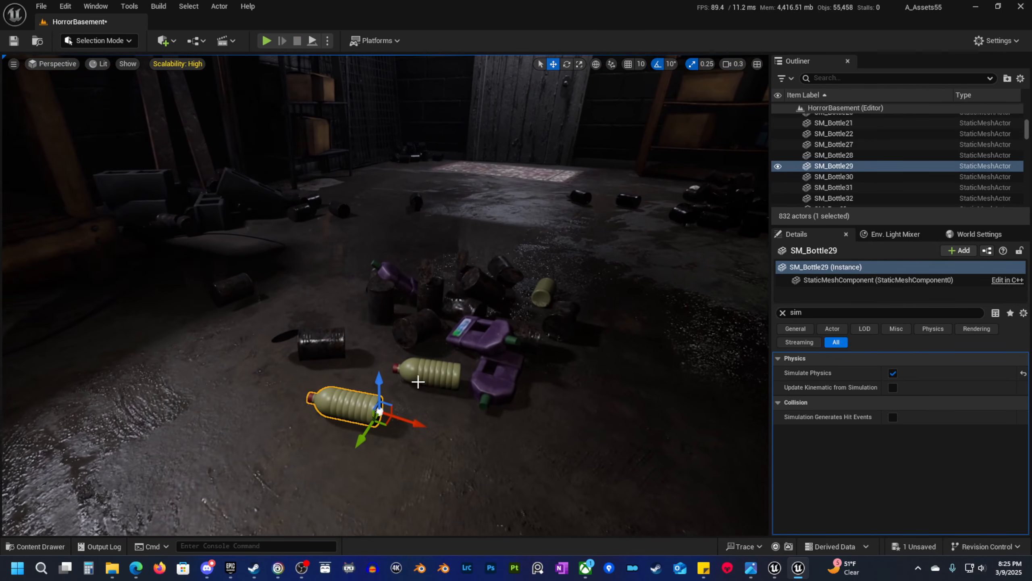
left_click(323, 344)
left_click(437, 373)
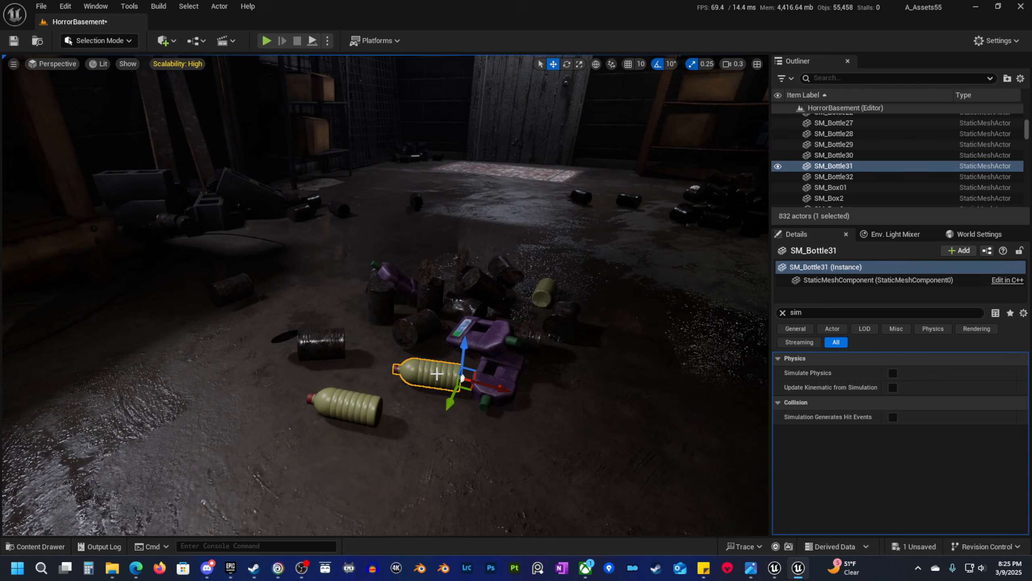
Step: Select the front green bottle SM_Bottle29 together with the open can SM_Can151 and disable Simulate Physics on both
left_click(357, 408)
left_click(324, 351, "shift")
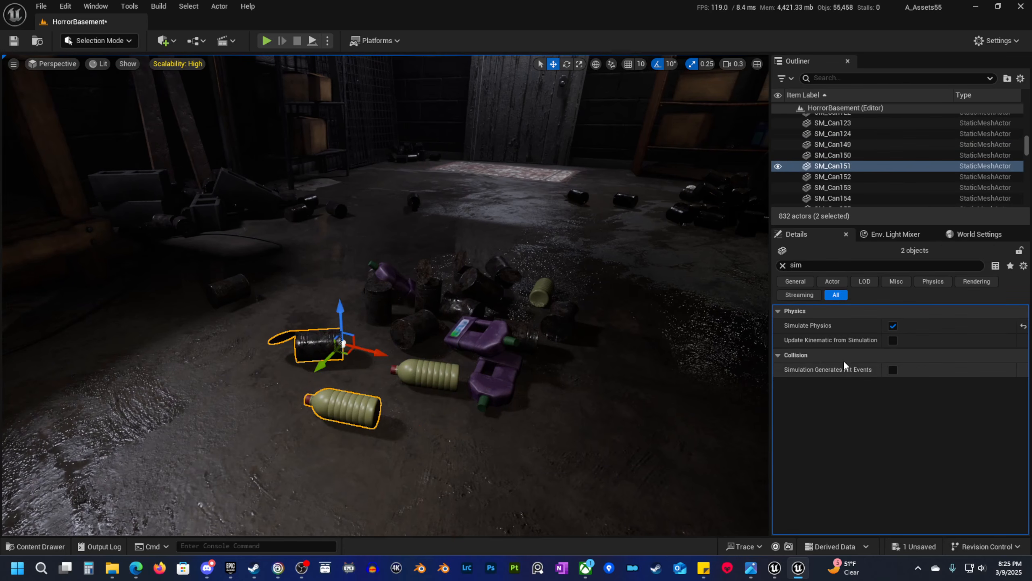
left_click(892, 327)
Step: Show the viewport in Game View without selection outlines and examine the scattered bottles and cans from several angles
right_click_drag(386, 400, 415, 400)
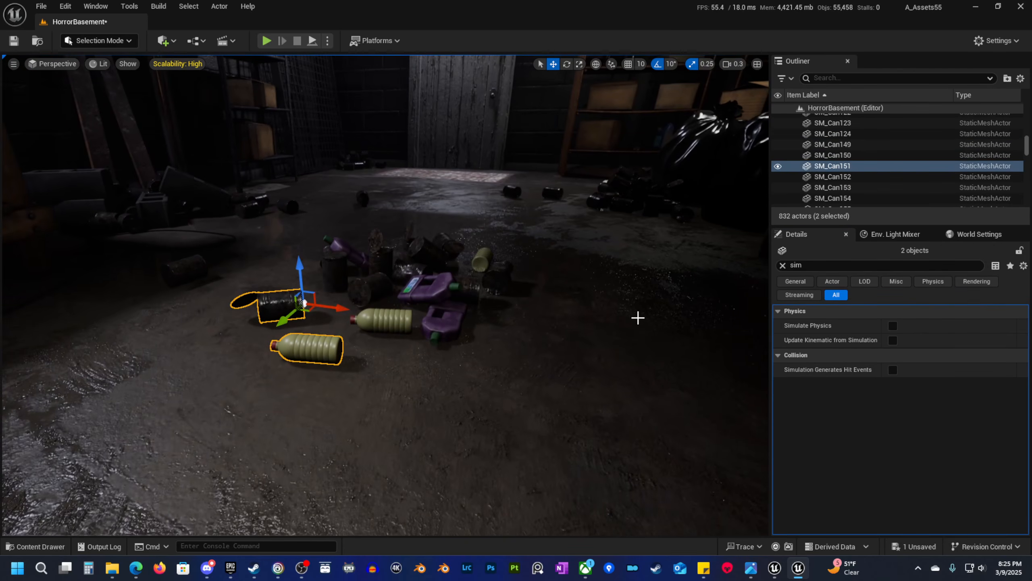
key("g")
key("g")
key("w")
mouse_move(534, 378)
right_mouse_down()
mouse_move(538, 358)
mouse_move(516, 386)
right_mouse_up()
key("s")
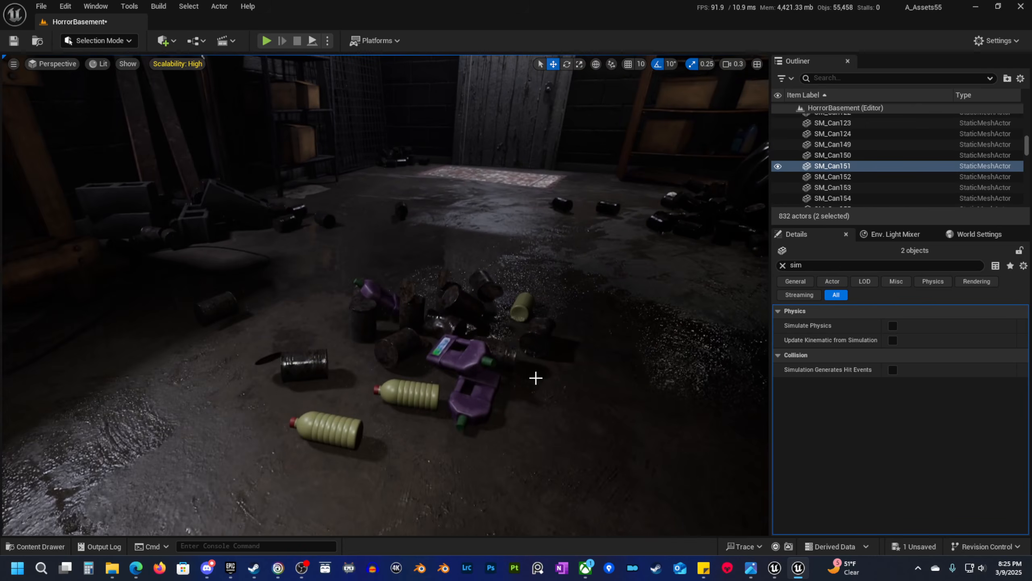
right_click_drag(391, 385, 433, 375)
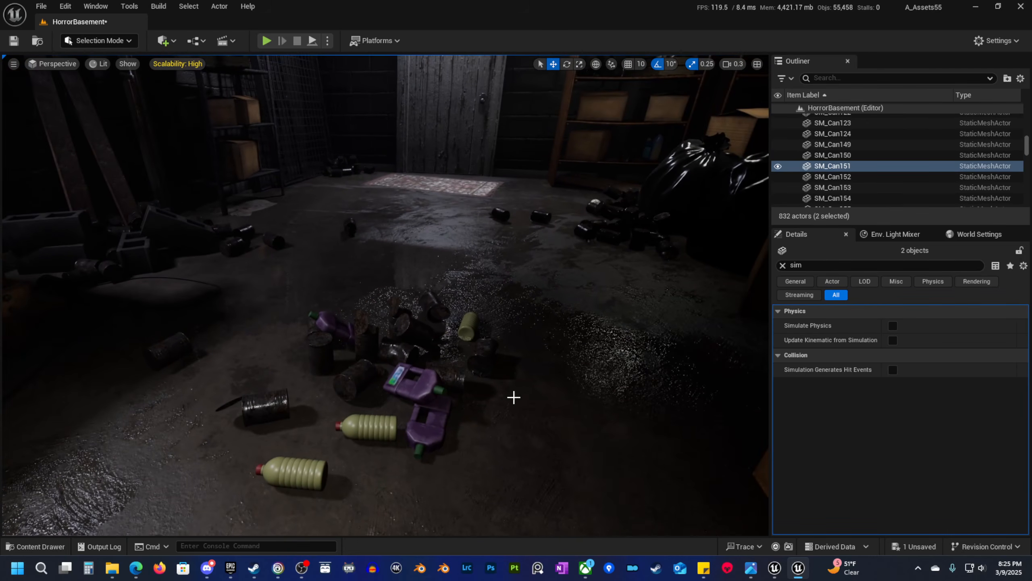
mouse_move(514, 397)
right_mouse_down()
mouse_move(500, 408)
mouse_move(531, 393)
right_mouse_up()
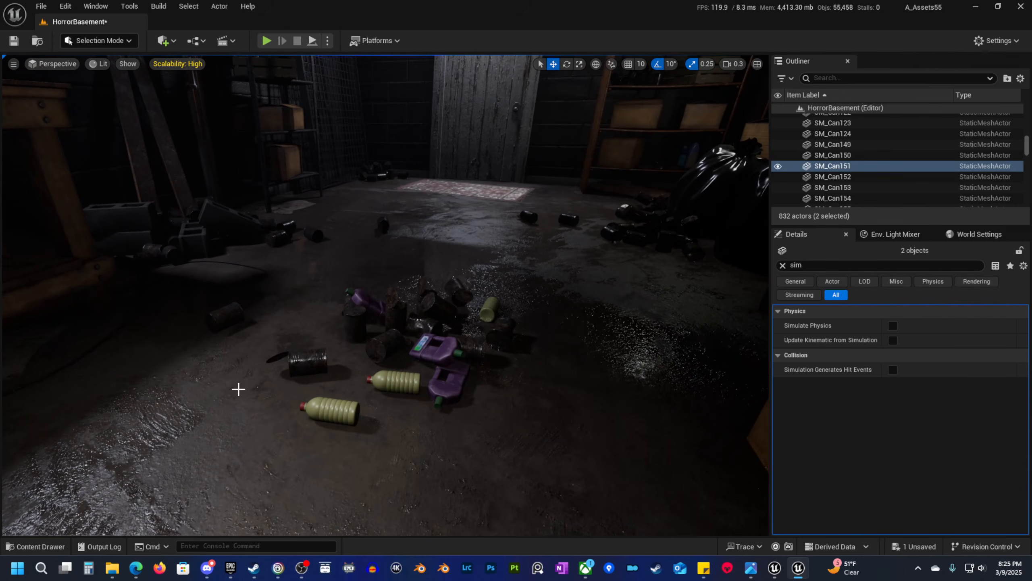
key("w")
right_click_drag(466, 437, 496, 411)
key("s")
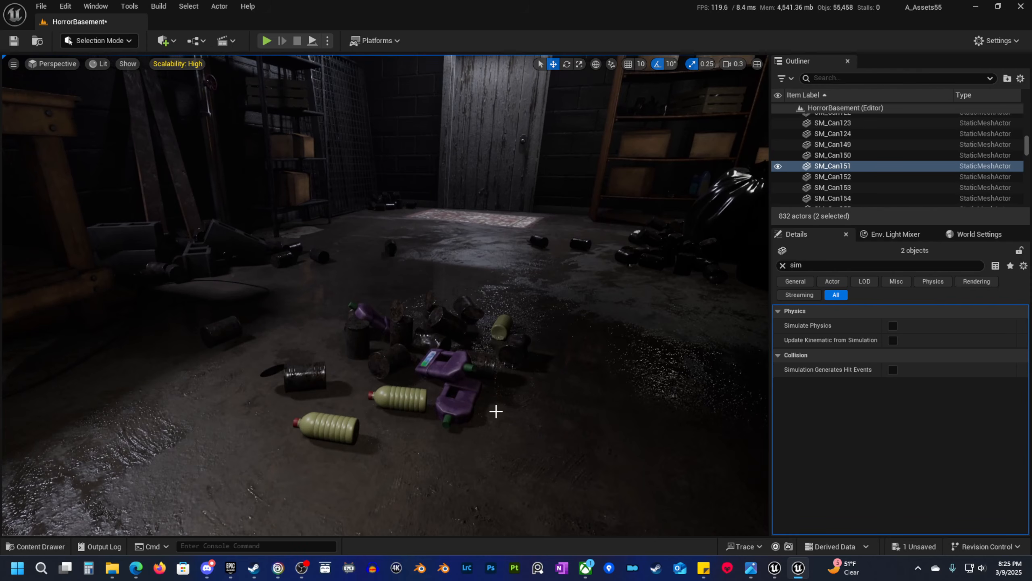